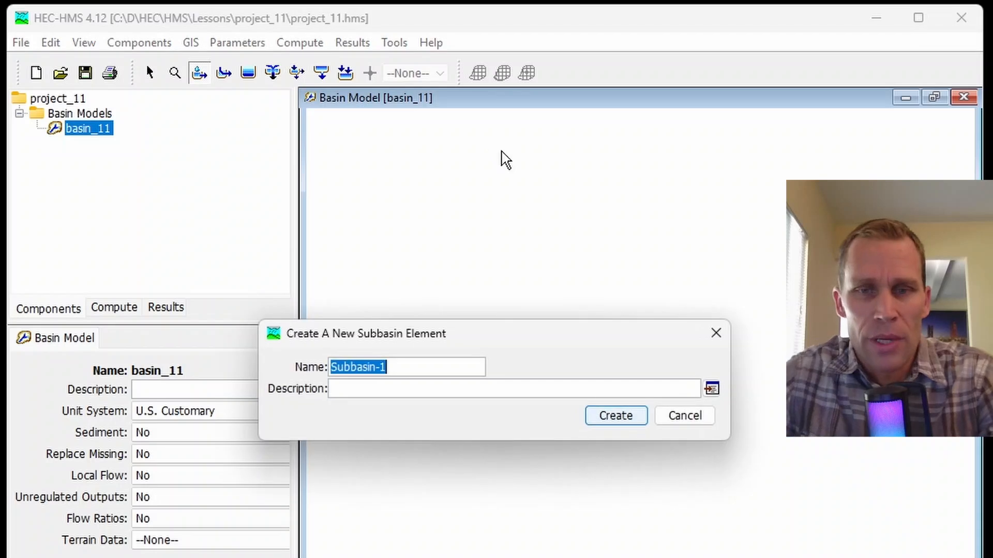
# Name the new subbasin subbasin_1 and draw a reach segment below it, keeping the reach's default name
pyautogui.write('subbasin_1')
pyautogui.press('Return')
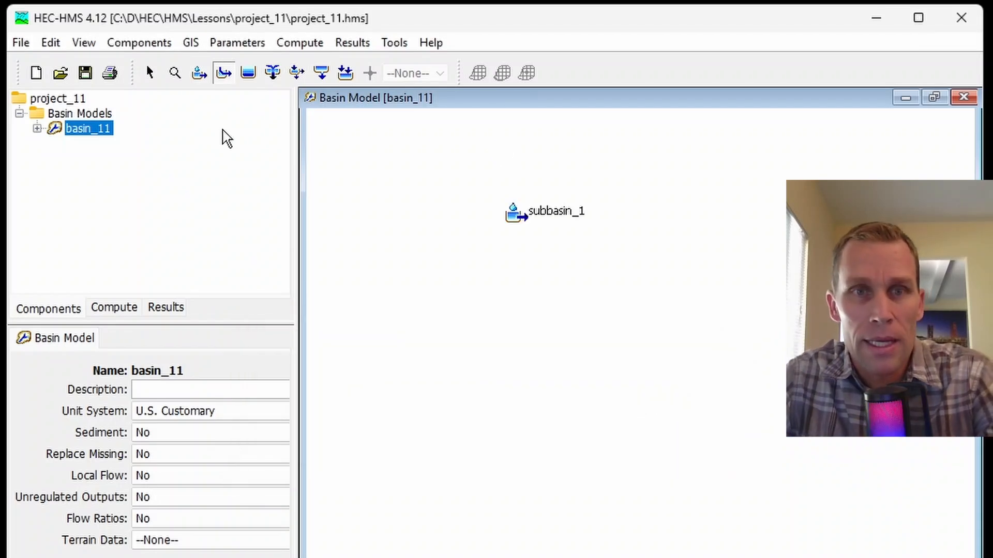
pyautogui.click(224, 73)
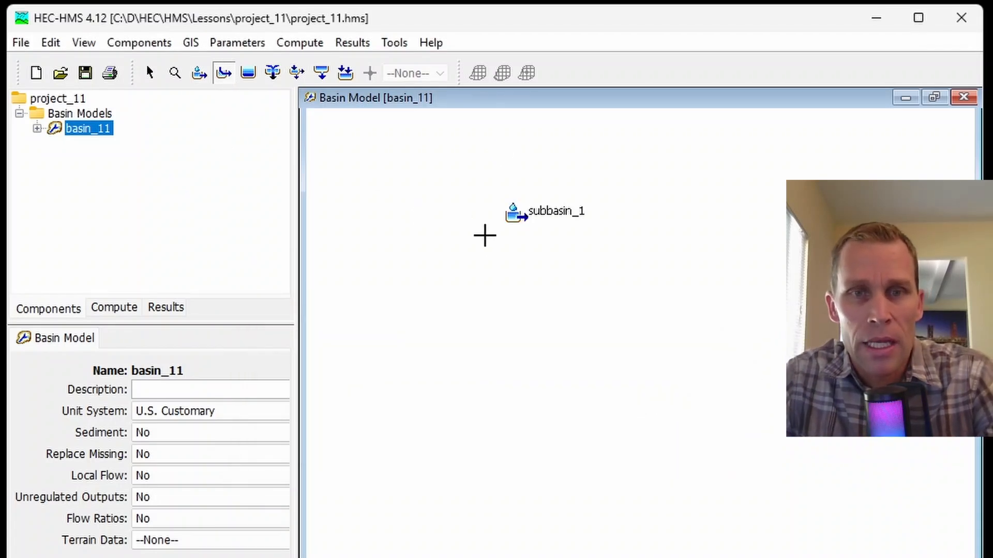
pyautogui.doubleClick(461, 305)
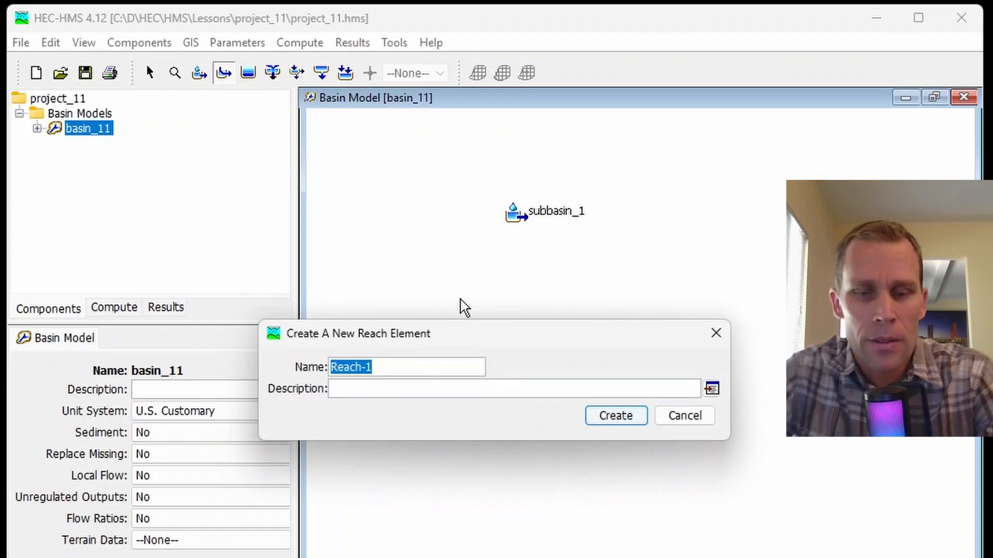
pyautogui.click(598, 416)
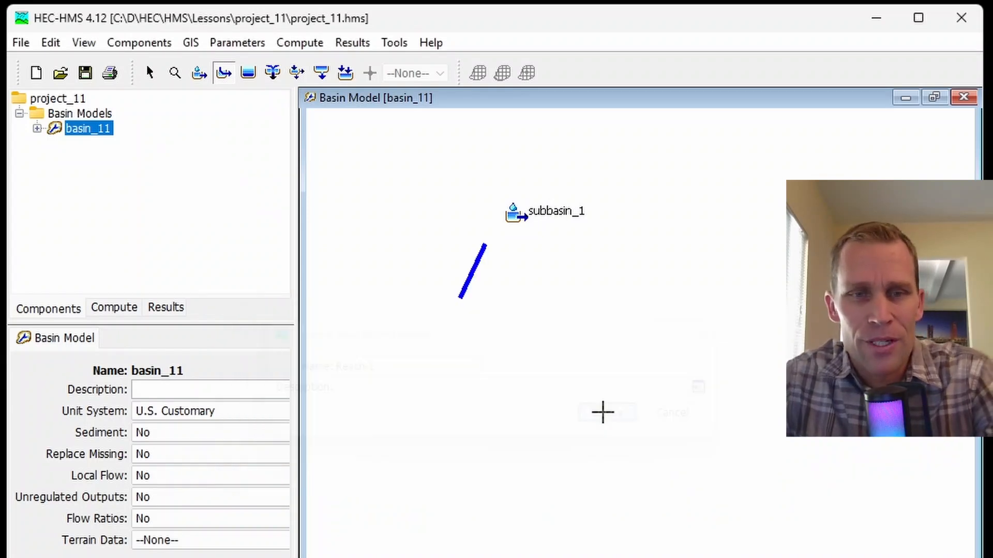
# Add a junction element just below the lower end of the reach, keeping its default name
pyautogui.click(279, 74)
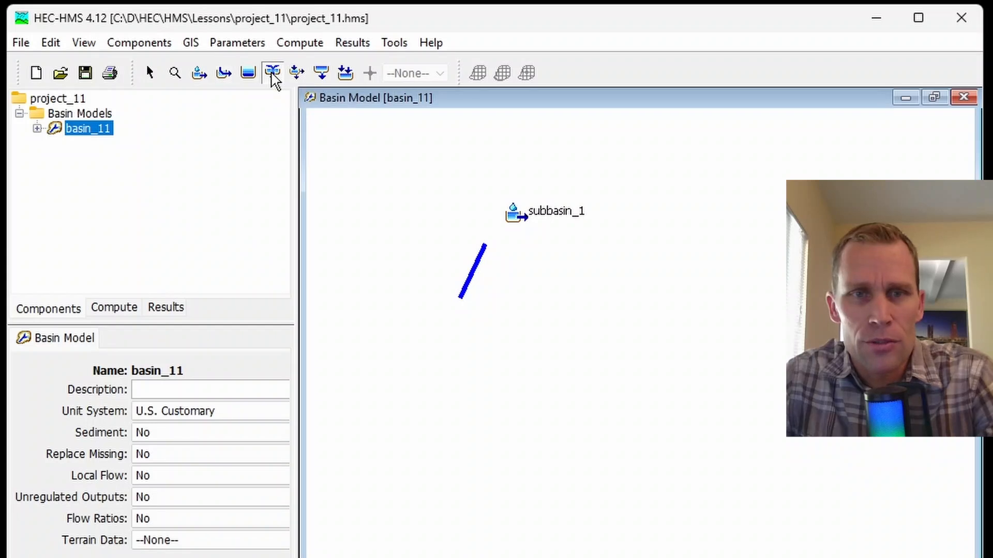
pyautogui.click(448, 318)
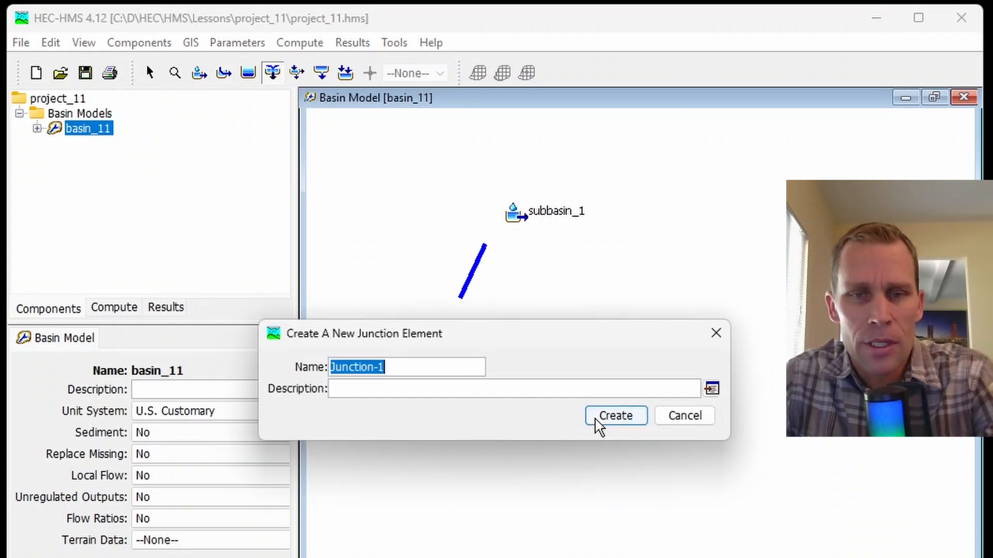
pyautogui.click(620, 416)
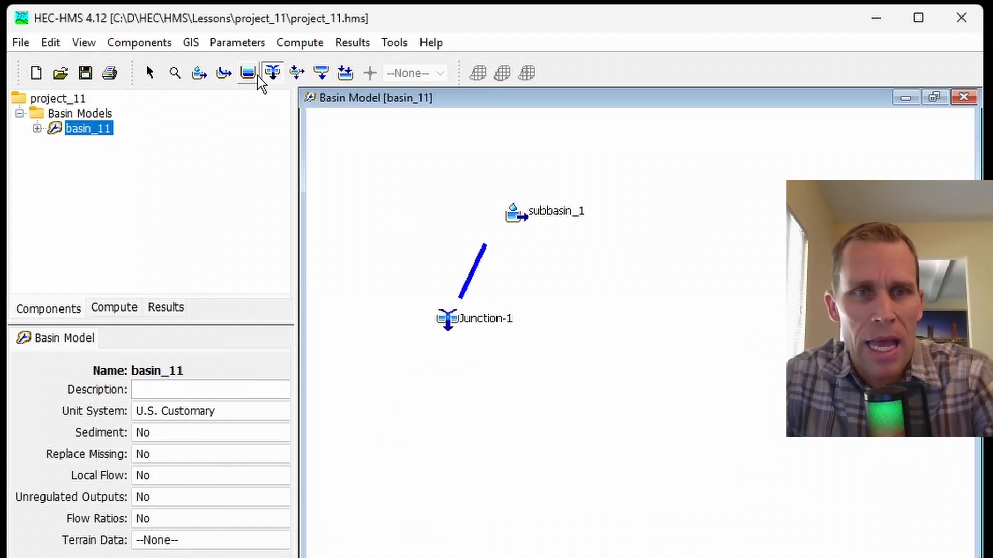
# Draw a second reach below Junction-1 and place a sink at its lower end, keeping both default names
pyautogui.click(224, 74)
pyautogui.click(431, 347)
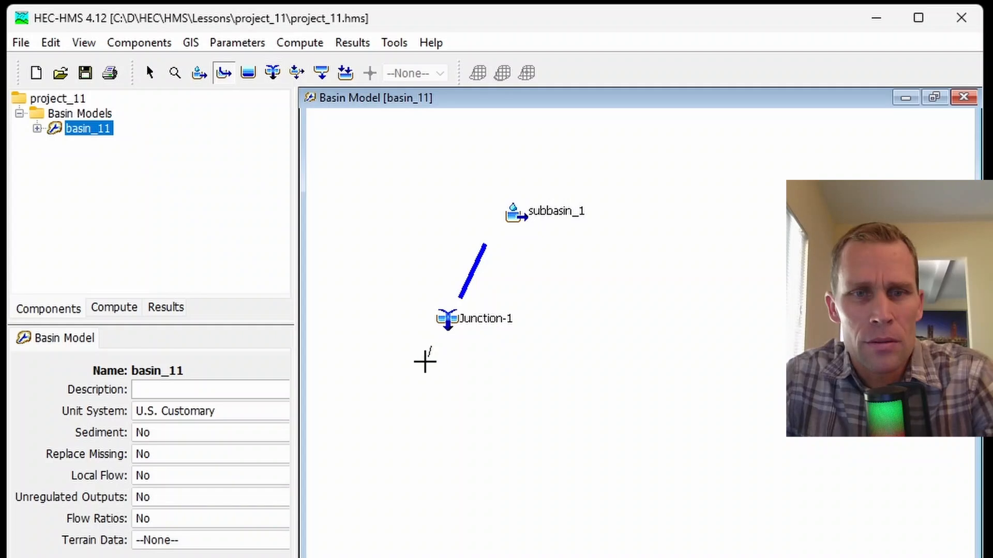
pyautogui.click(411, 393)
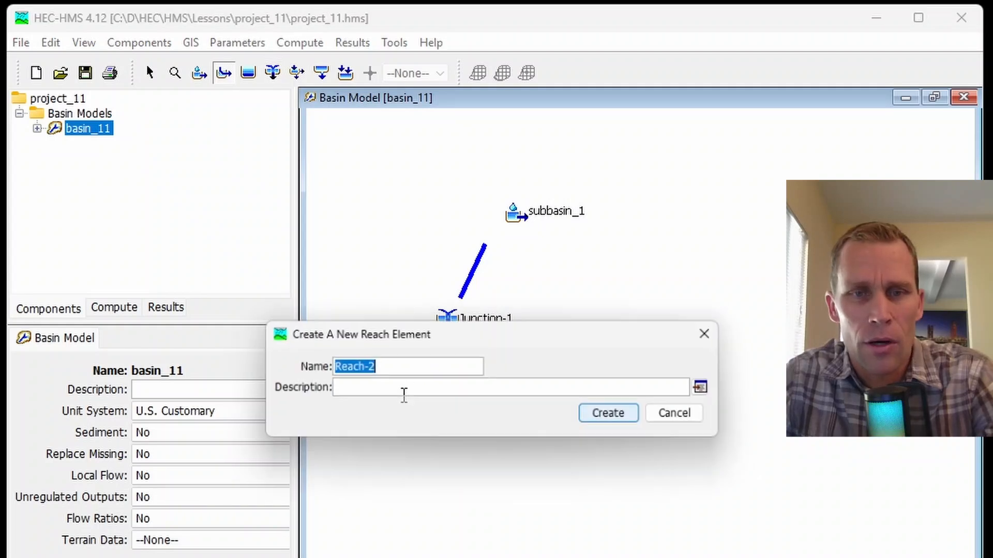
pyautogui.click(635, 416)
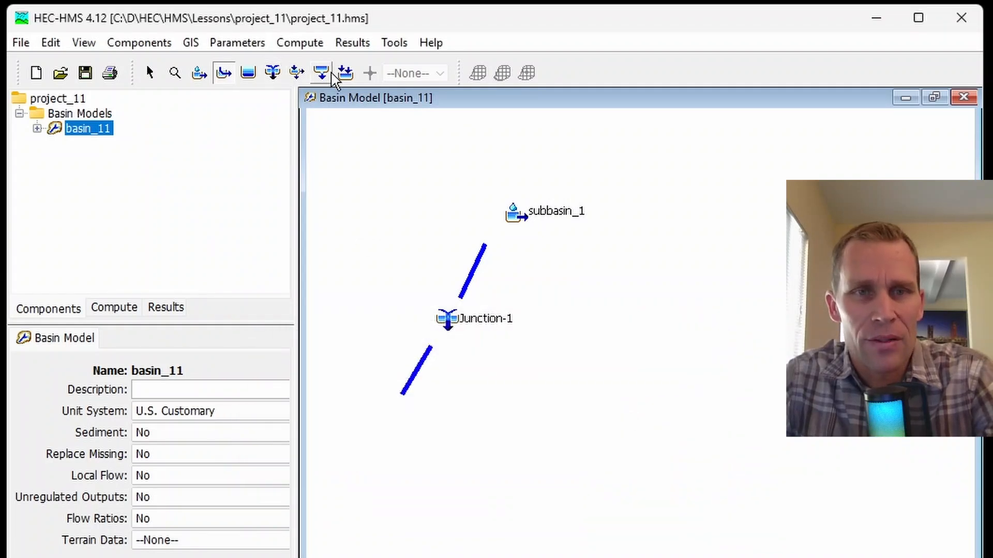
pyautogui.click(345, 73)
pyautogui.click(402, 419)
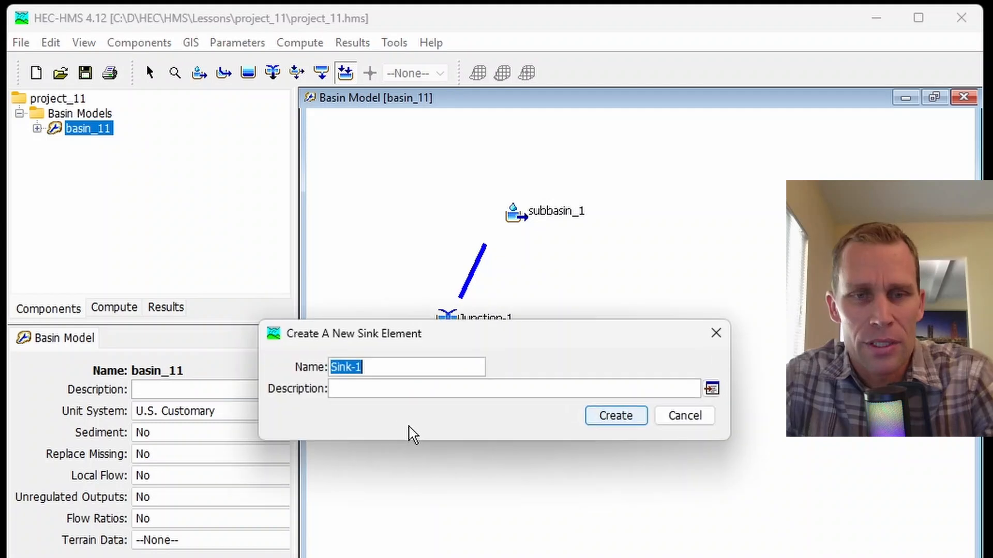
pyautogui.click(615, 412)
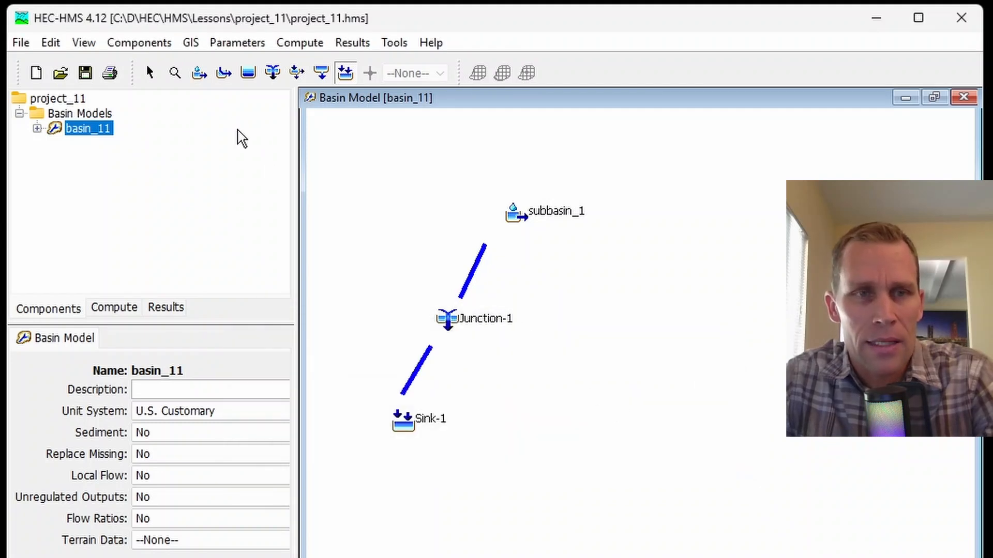
# Connect subbasin_1 downstream to Reach-1, and Reach-1 downstream to Junction-1
pyautogui.rightClick(533, 212)
pyautogui.rightClick(520, 217)
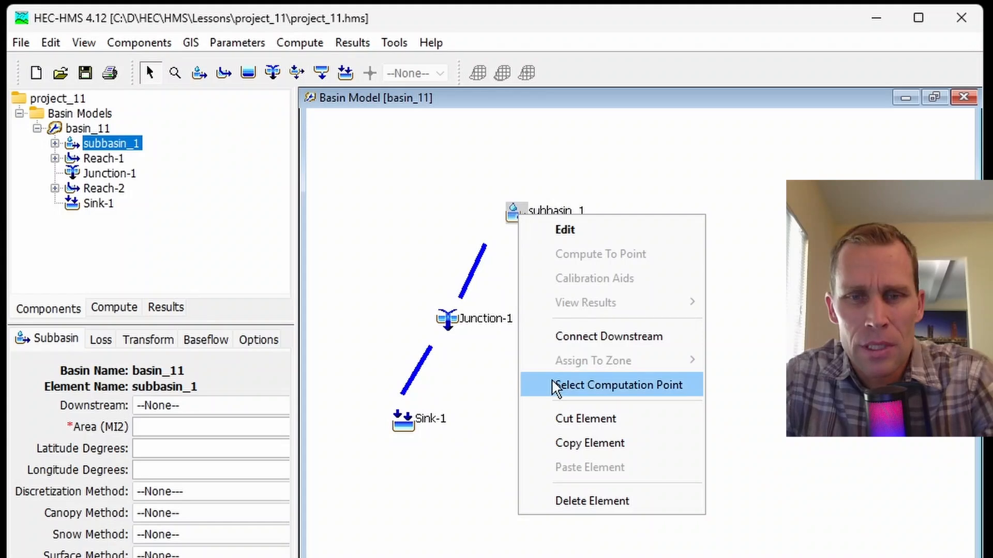
pyautogui.click(577, 336)
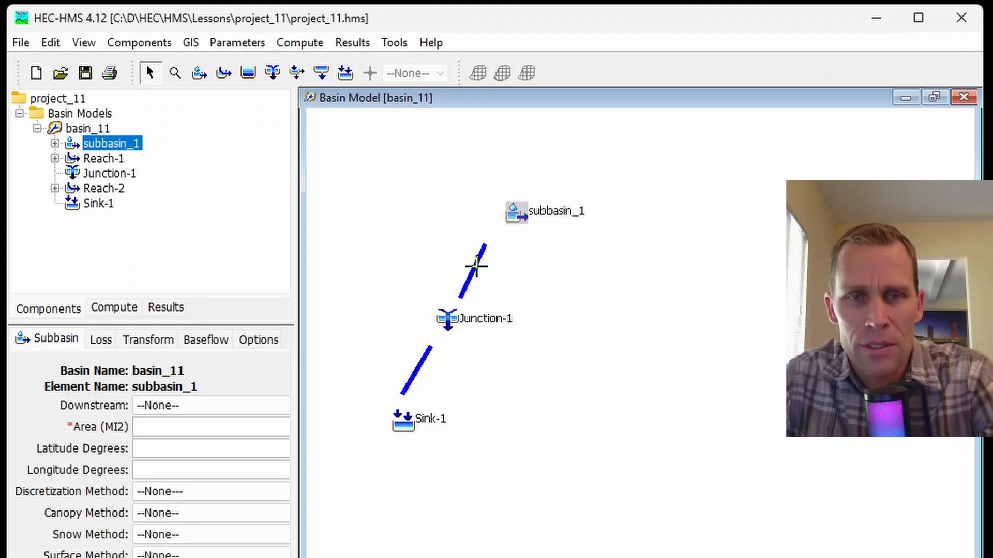
pyautogui.click(474, 269)
pyautogui.rightClick(475, 279)
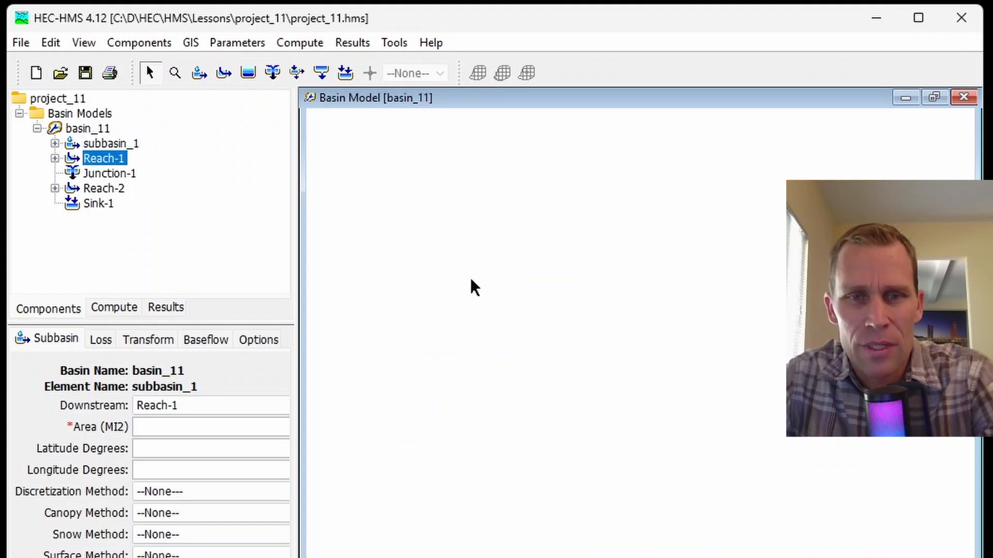
pyautogui.click(541, 400)
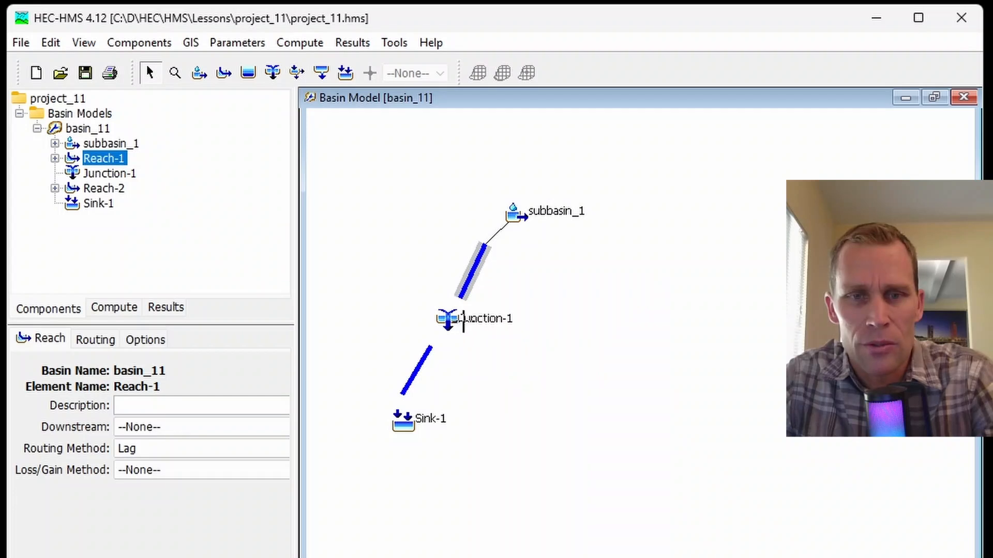
pyautogui.click(457, 324)
# Connect Junction-1 downstream to Reach-2
pyautogui.rightClick(453, 317)
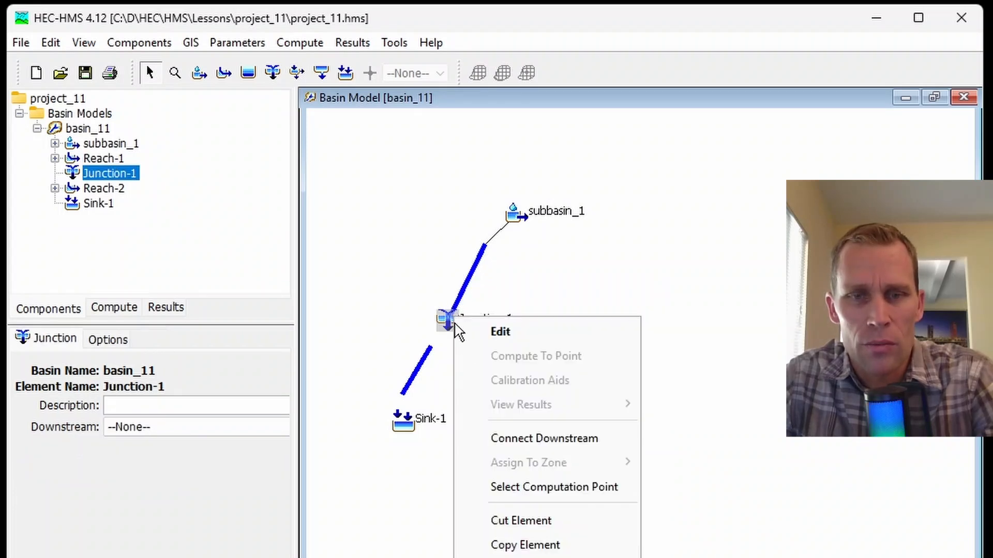
pyautogui.click(508, 437)
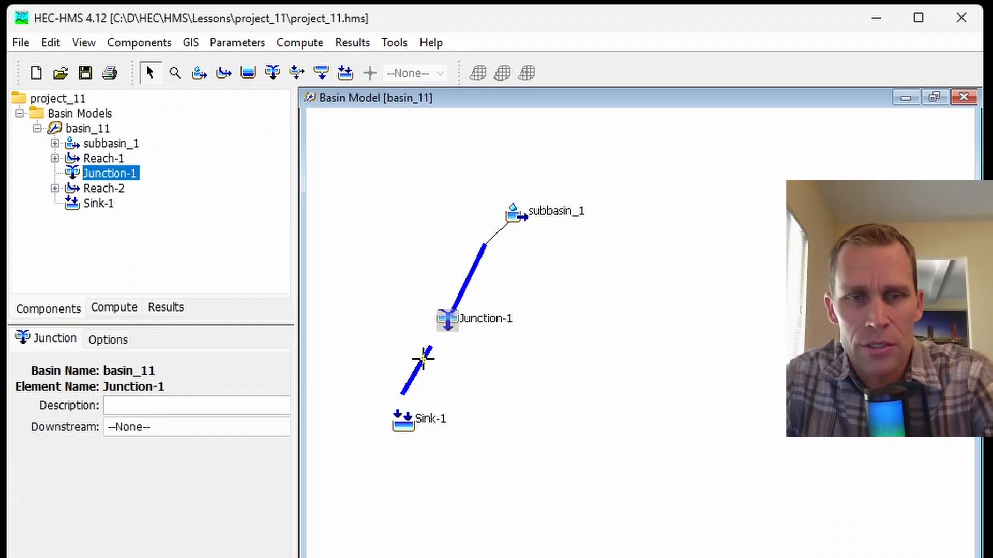
pyautogui.click(423, 358)
# Connect Reach-2 downstream to Sink-1 and move the sink directly beneath Junction-1
pyautogui.rightClick(425, 360)
pyautogui.click(513, 478)
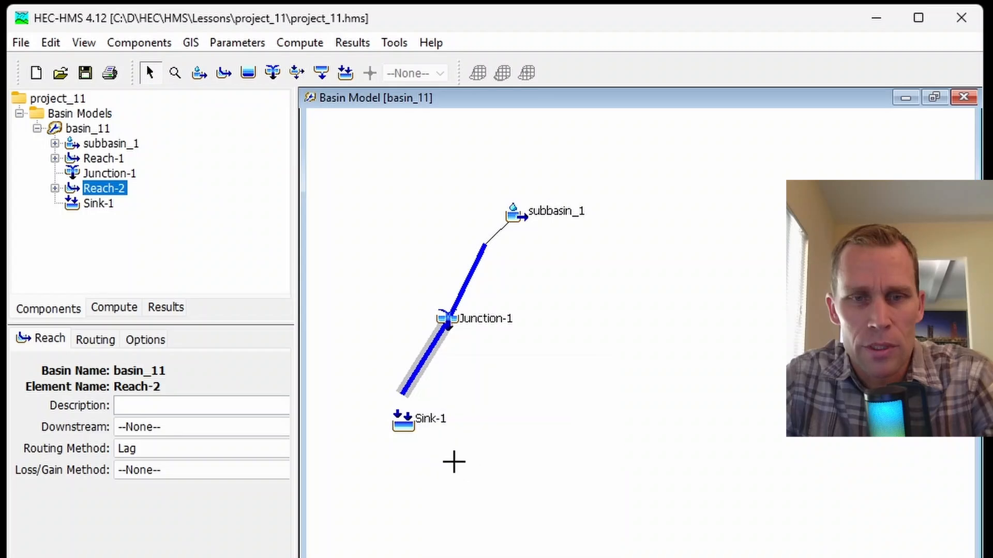
pyautogui.click(410, 427)
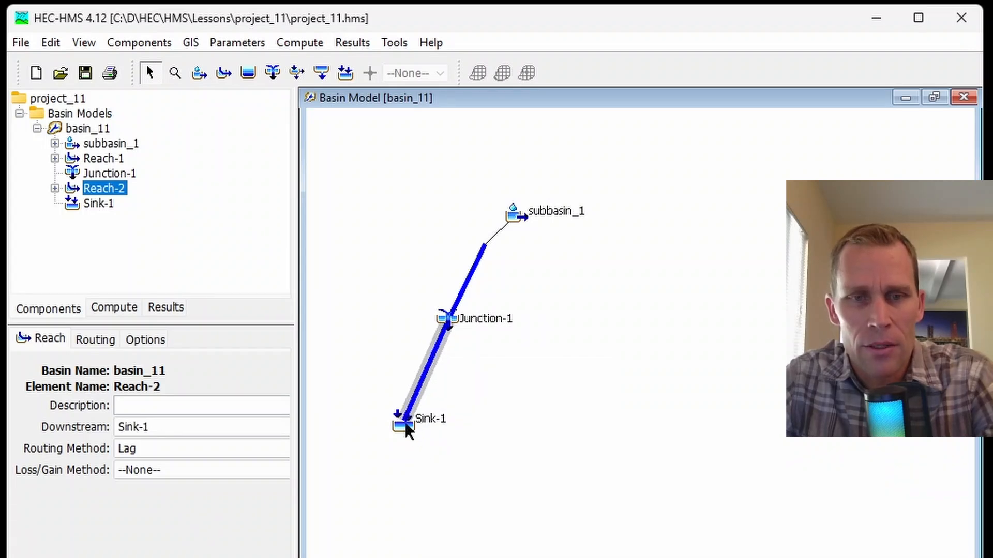
pyautogui.moveTo(408, 429); pyautogui.dragTo(452, 412)
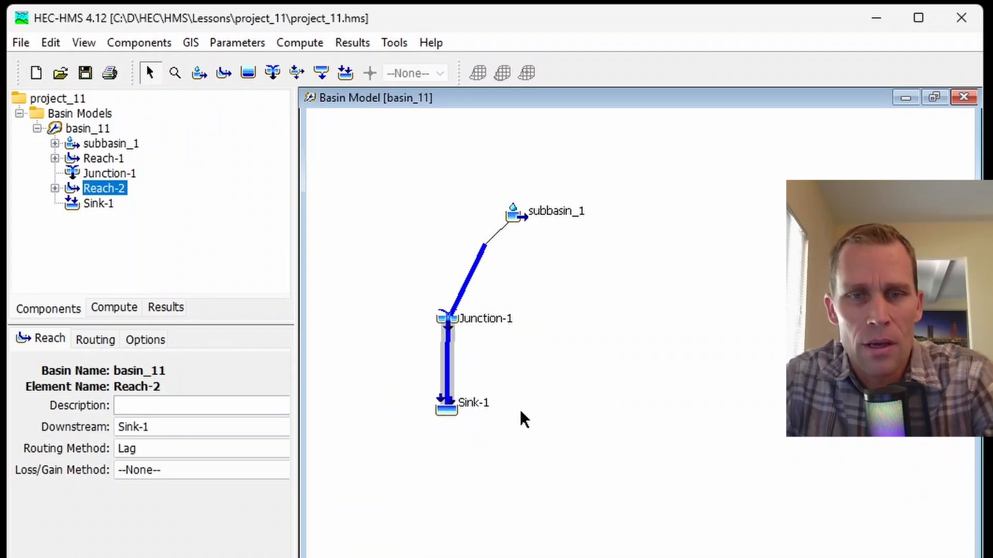
pyautogui.scroll(2, 586, 427)
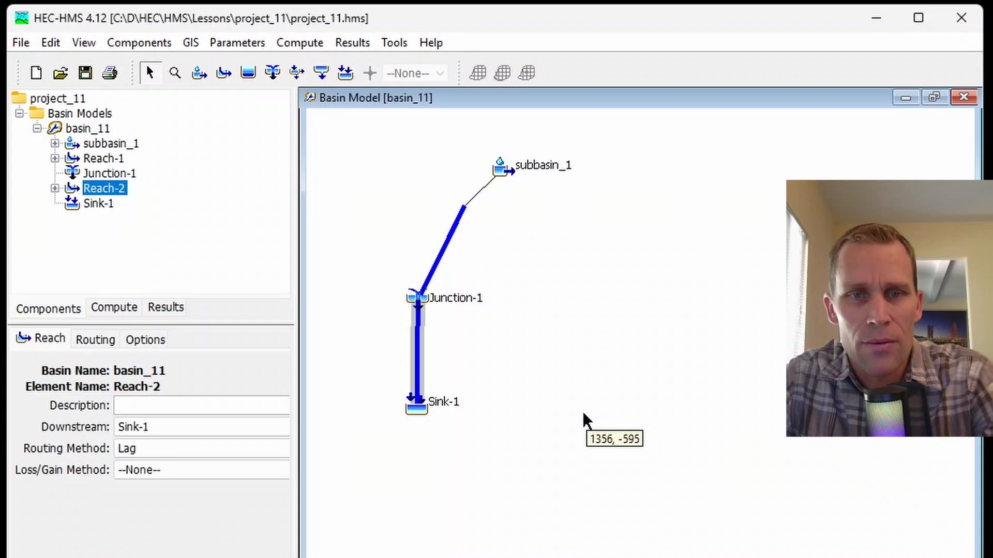
# Select Junction-1 as a computation point on the basin map
pyautogui.click(418, 298)
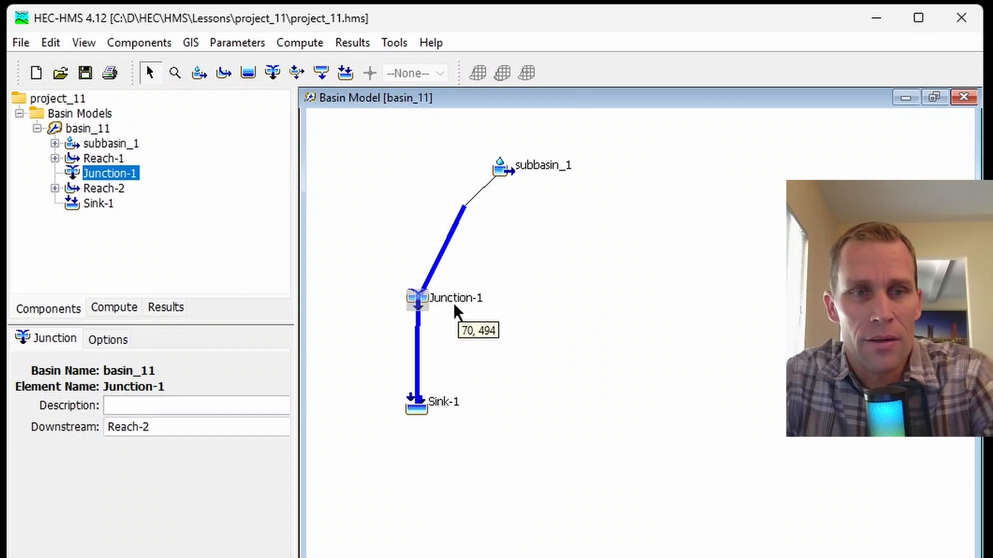
pyautogui.rightClick(425, 306)
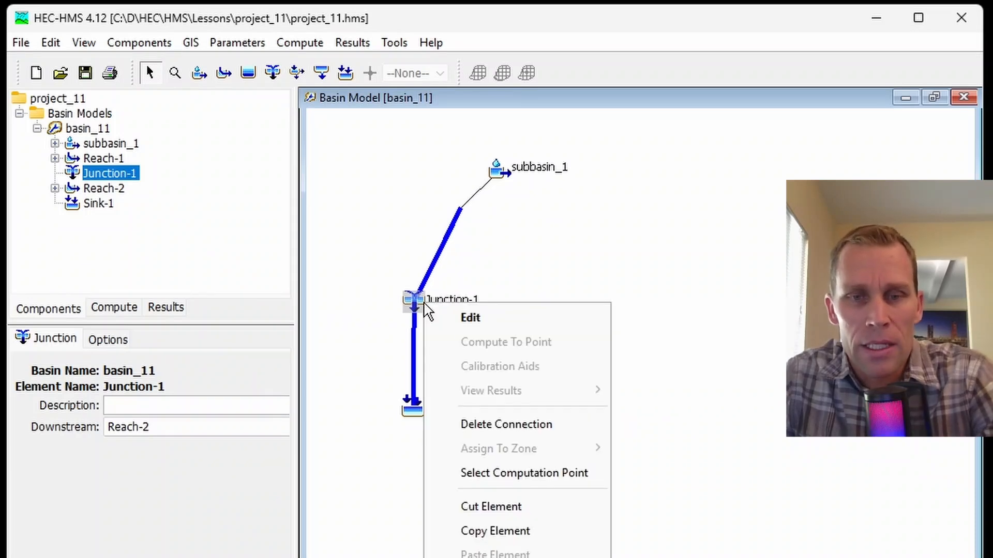
pyautogui.click(519, 480)
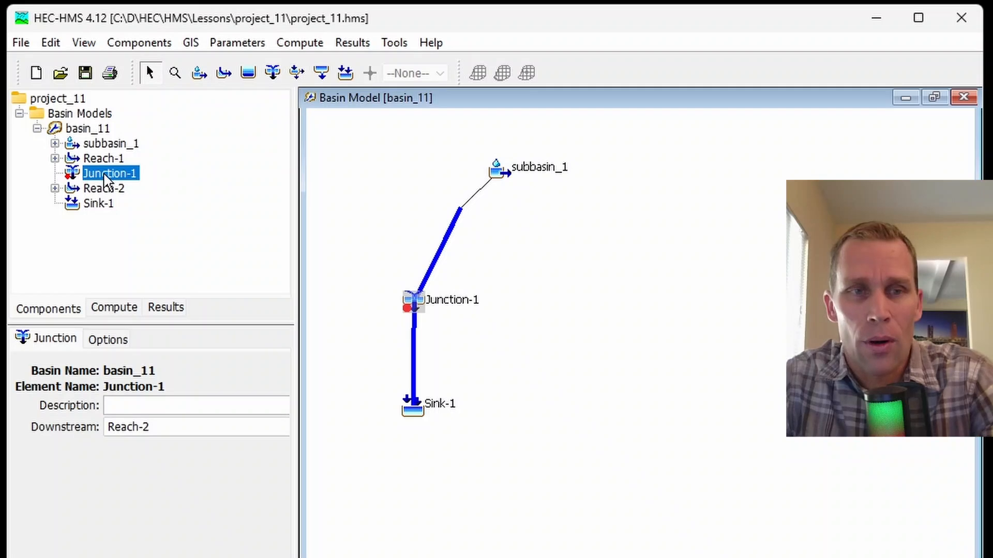
# Unselect Junction-1 as a computation point
pyautogui.rightClick(421, 304)
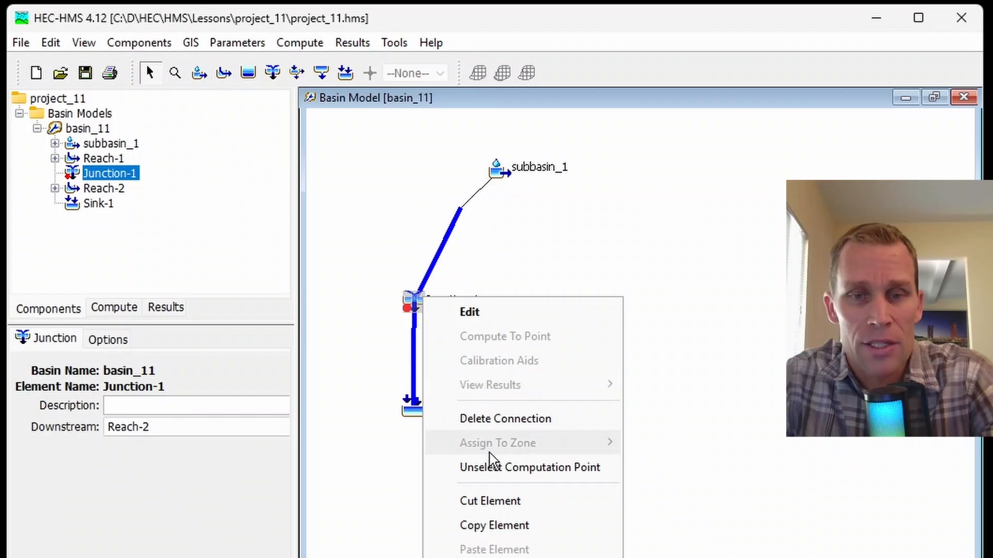
pyautogui.click(503, 470)
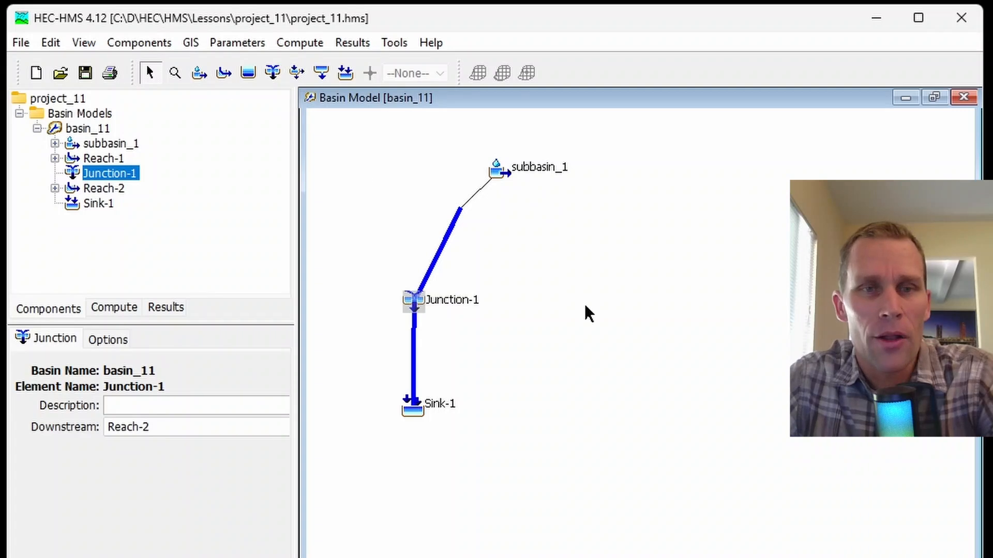
# Examine the junctions offered for selection in the Computation Point Manager of basin_11, and close its windows
pyautogui.click(129, 42)
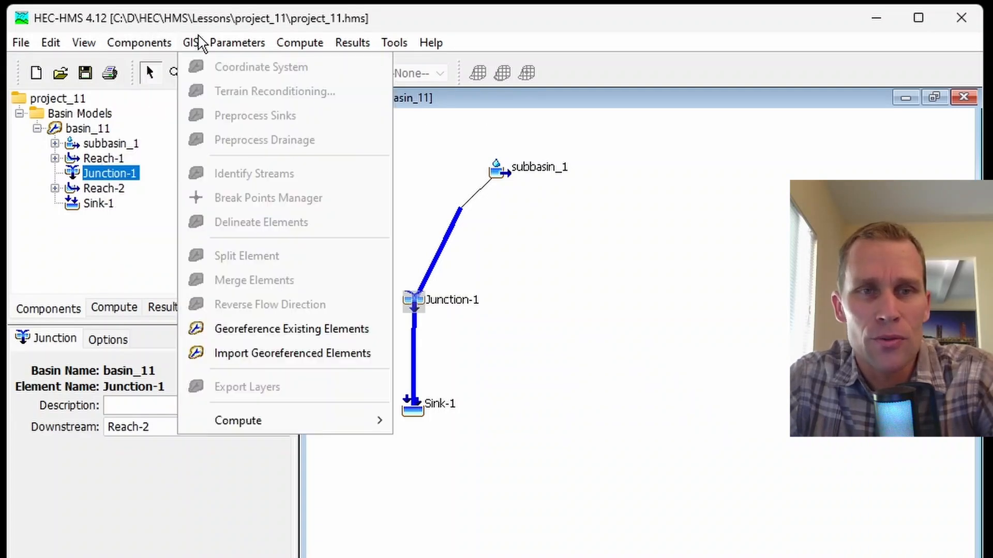
pyautogui.moveTo(236, 47)
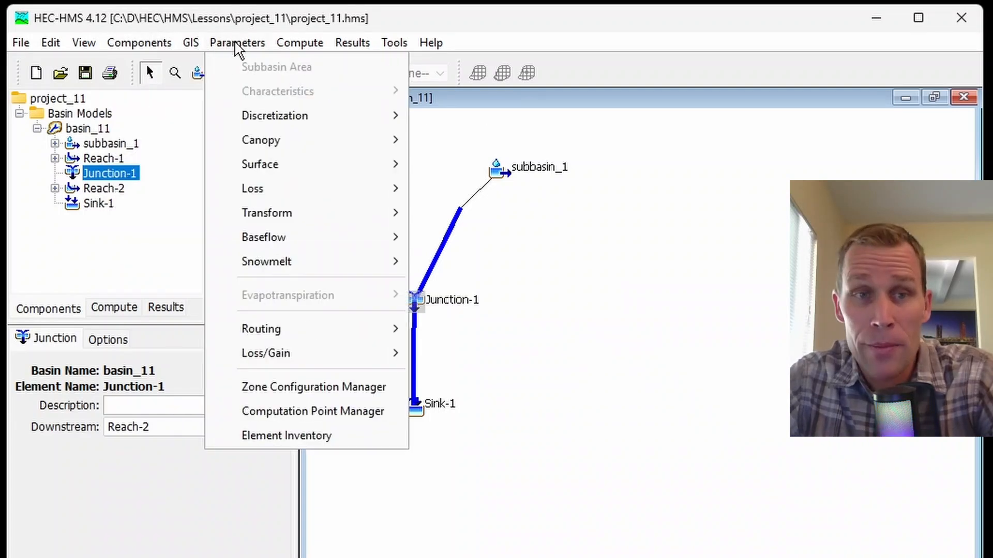
pyautogui.click(287, 416)
pyautogui.moveTo(448, 173); pyautogui.dragTo(225, 250)
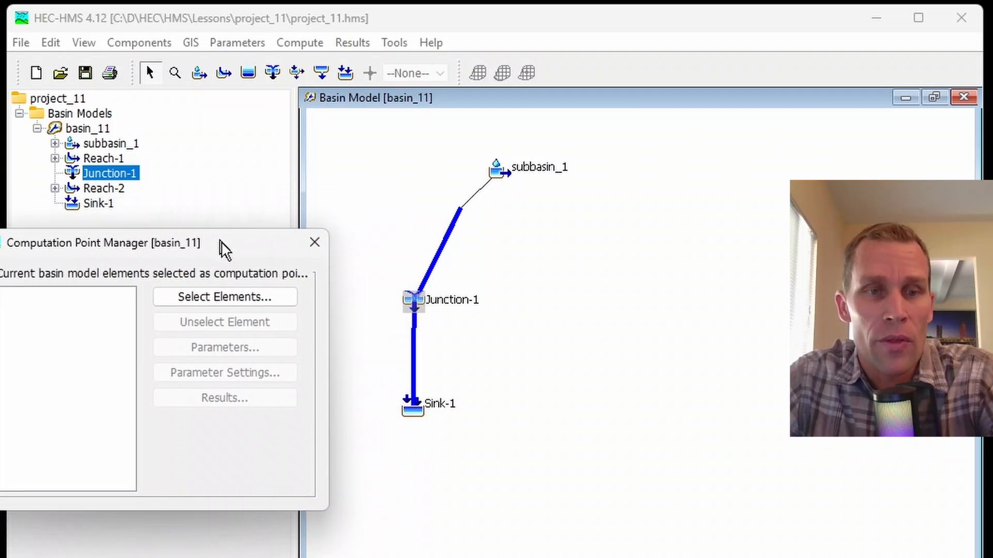
pyautogui.click(239, 306)
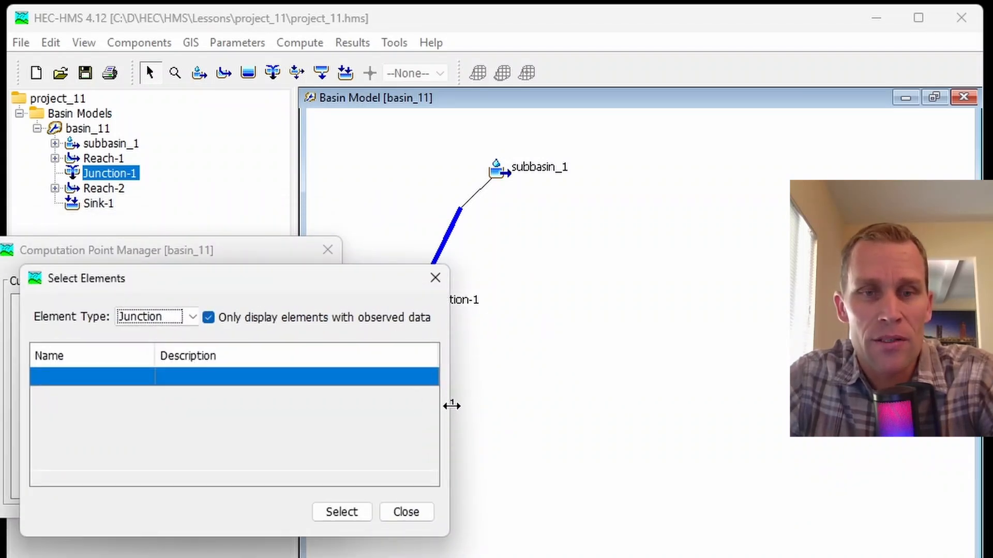
pyautogui.moveTo(452, 406); pyautogui.dragTo(377, 404)
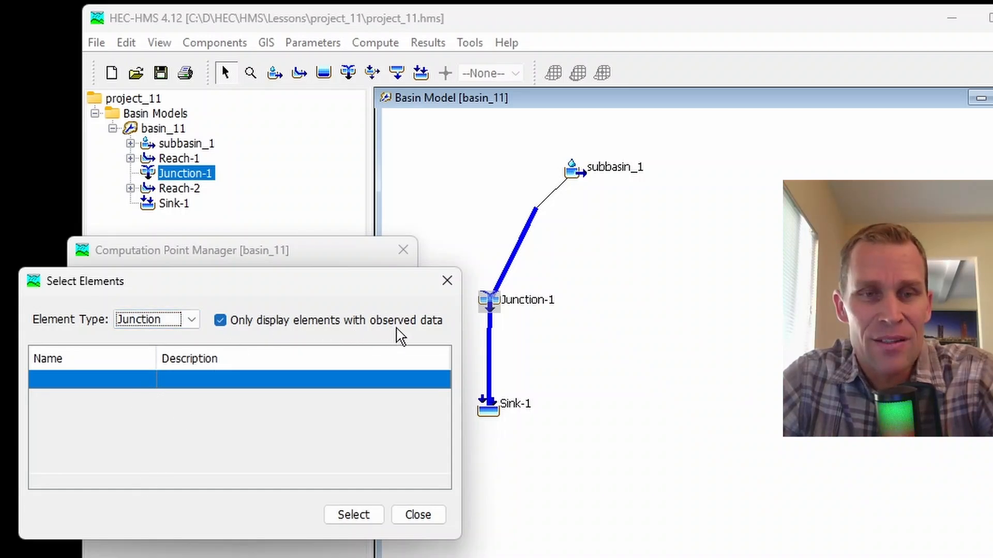
pyautogui.click(447, 280)
pyautogui.click(403, 249)
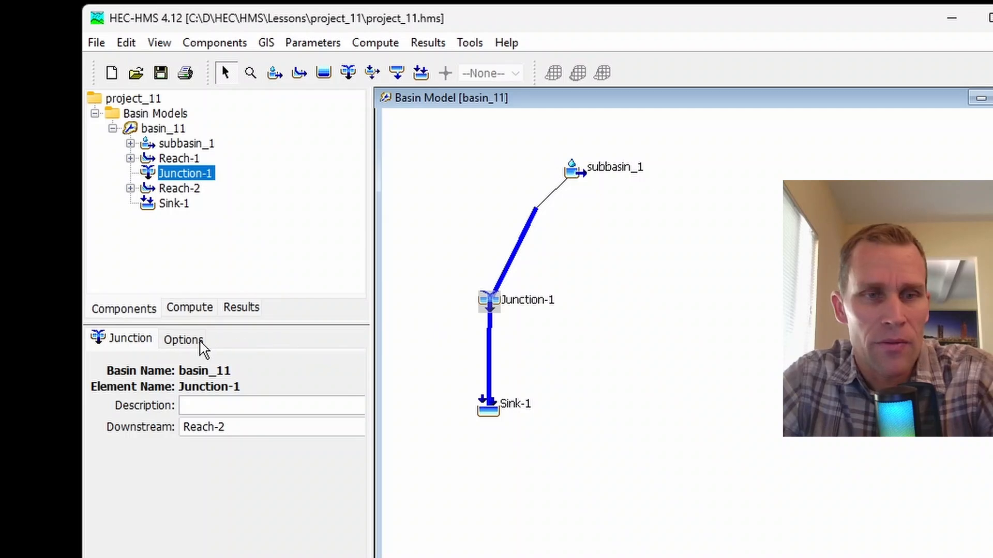
# View Junction-1's options and list all basin_11 elements, including those without observed data, for computation point selection
pyautogui.click(184, 340)
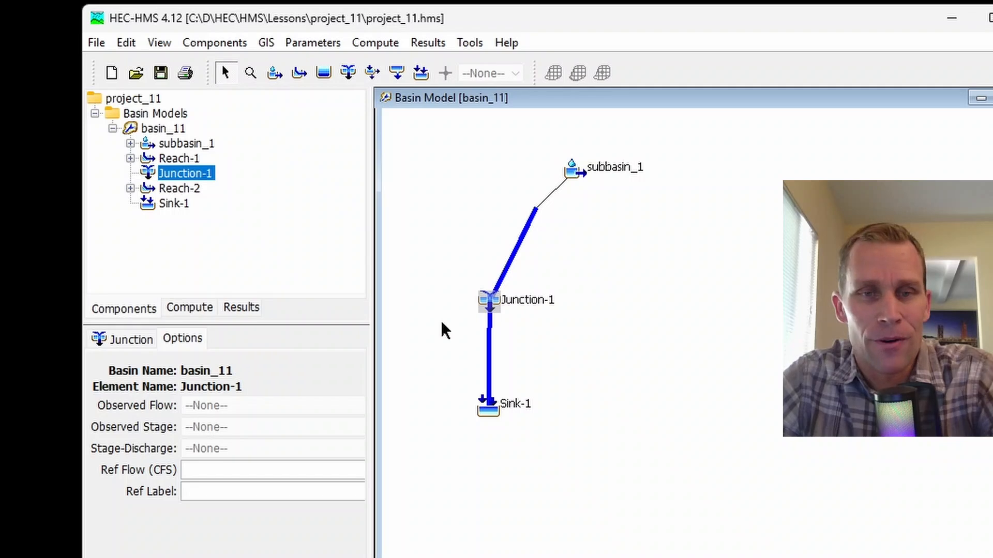
pyautogui.click(230, 44)
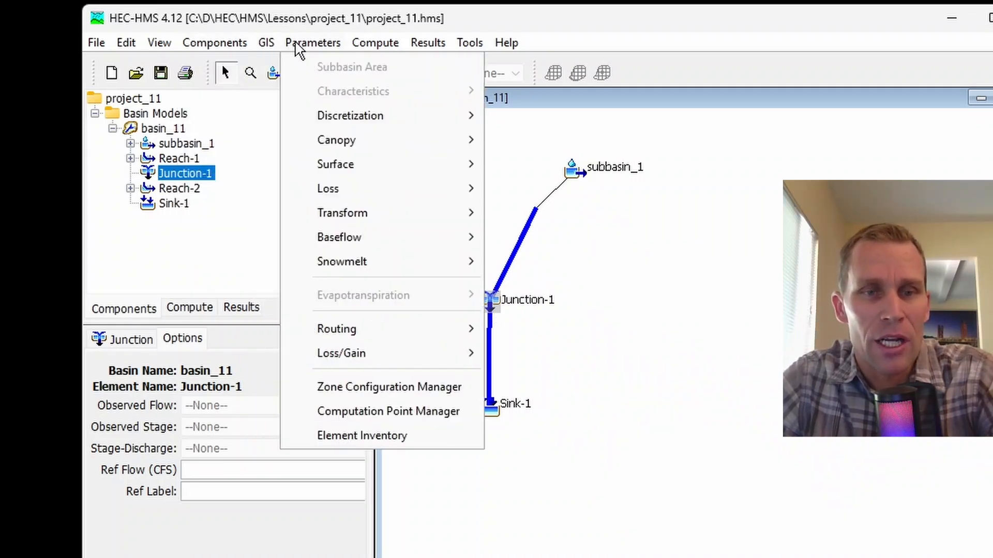
pyautogui.click(349, 411)
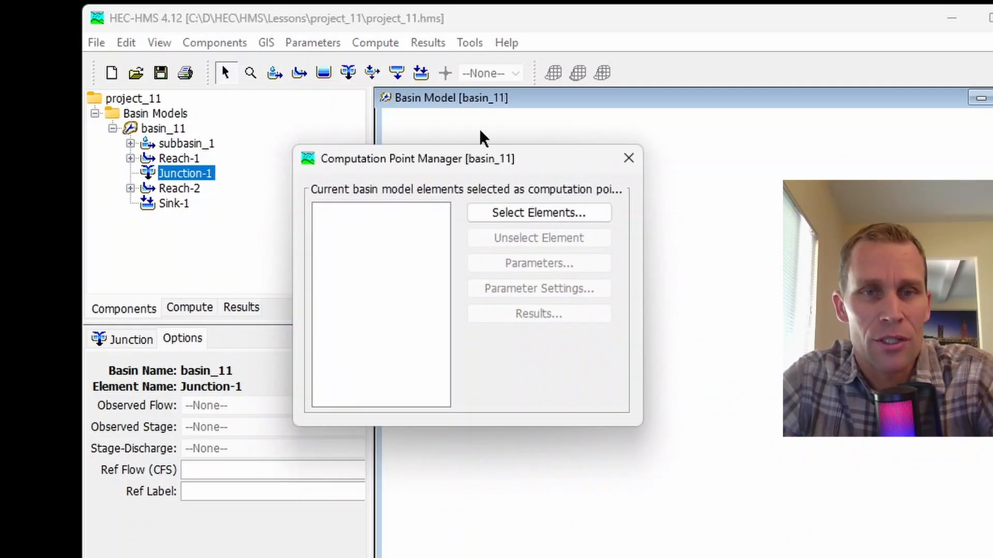
pyautogui.moveTo(507, 163); pyautogui.dragTo(238, 263)
pyautogui.click(250, 312)
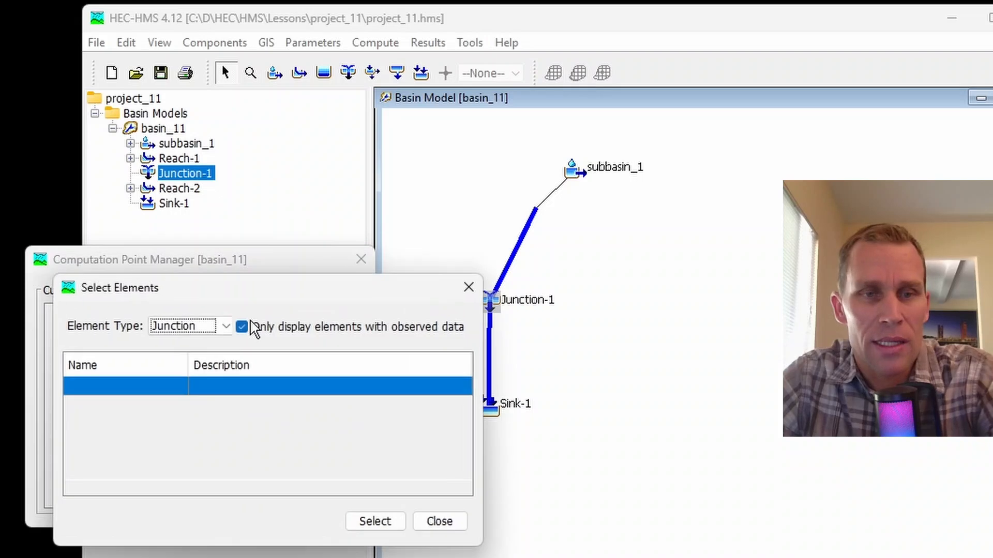
pyautogui.moveTo(319, 299); pyautogui.dragTo(282, 314)
pyautogui.click(204, 342)
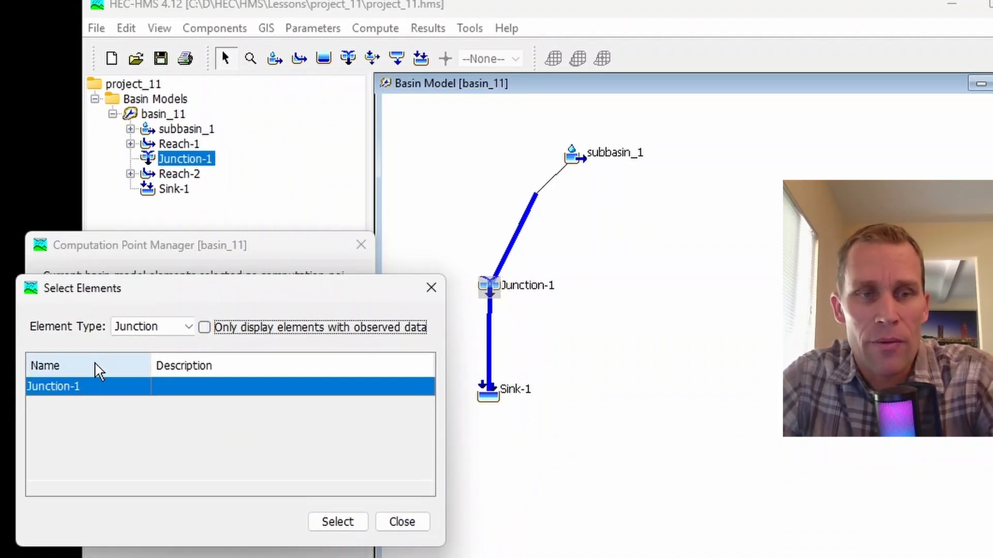
pyautogui.click(188, 329)
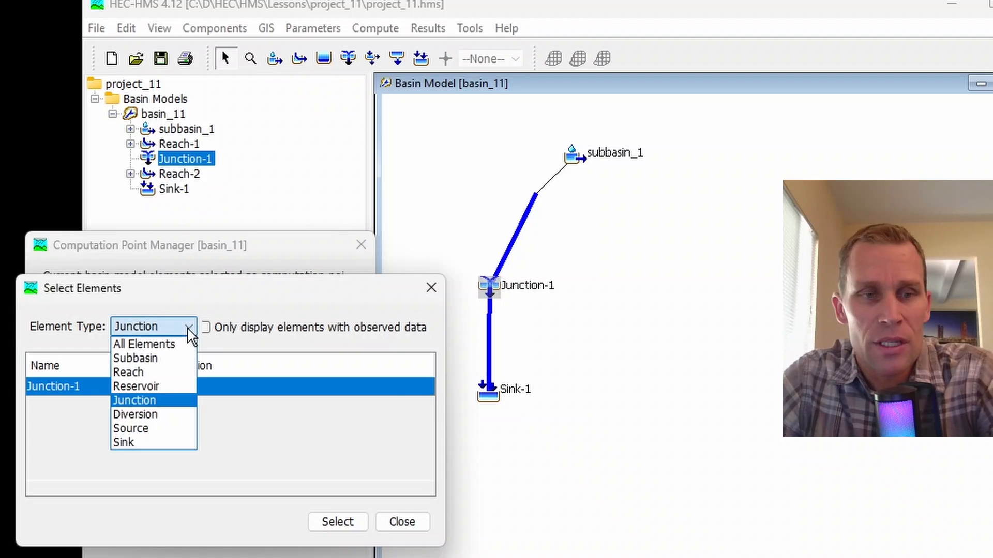
pyautogui.click(171, 343)
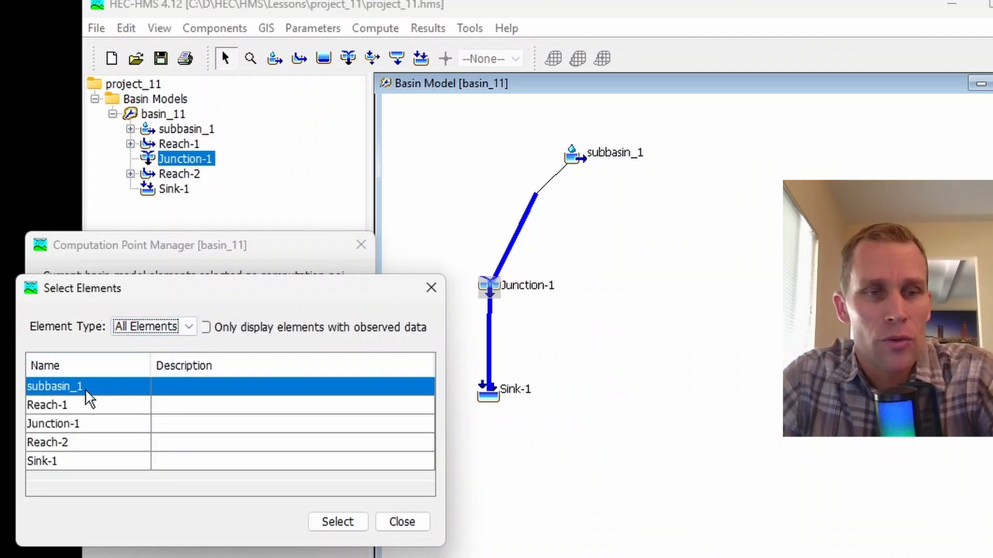
# Add Junction-1 and Sink-1 as computation points and close the element selection
pyautogui.click(79, 425)
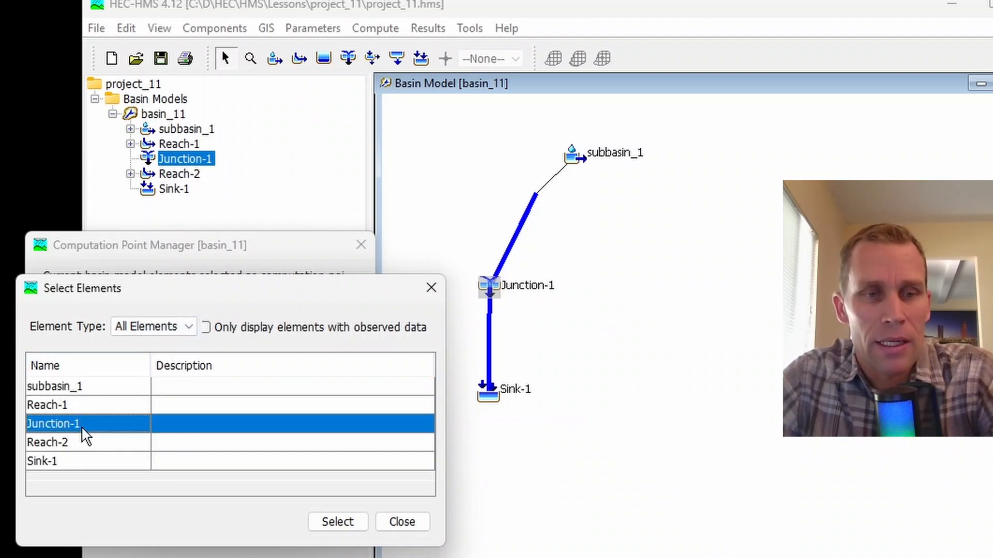
pyautogui.click(334, 524)
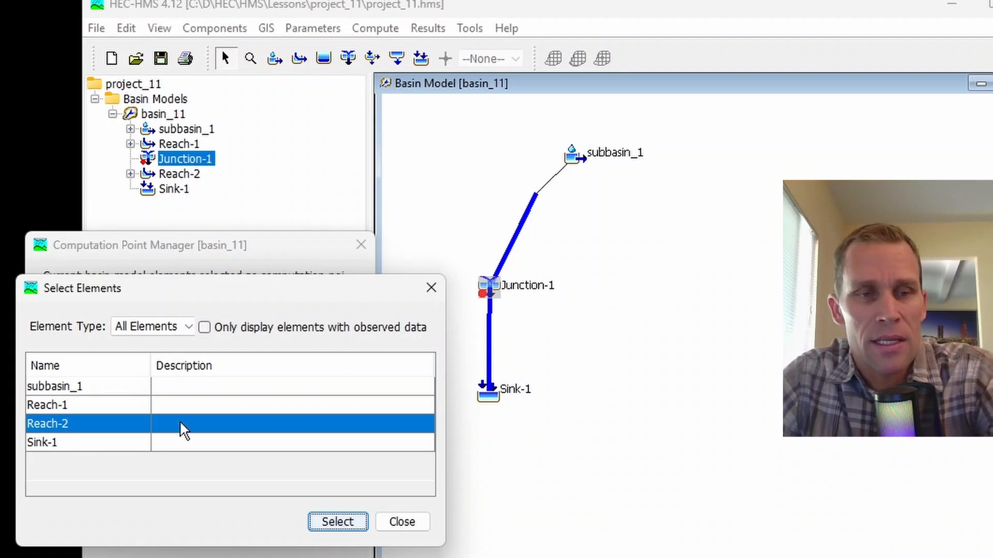
pyautogui.click(98, 448)
pyautogui.click(336, 522)
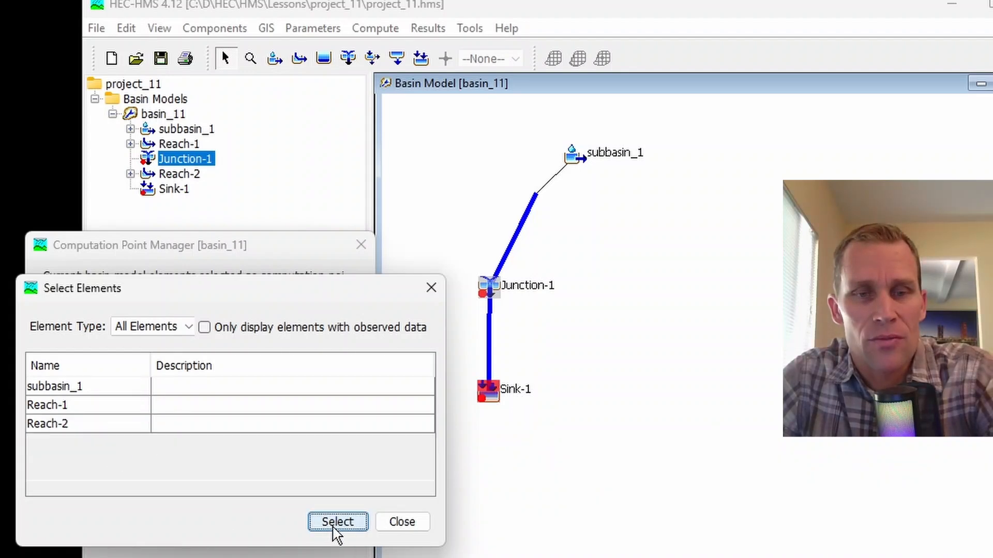
pyautogui.click(403, 522)
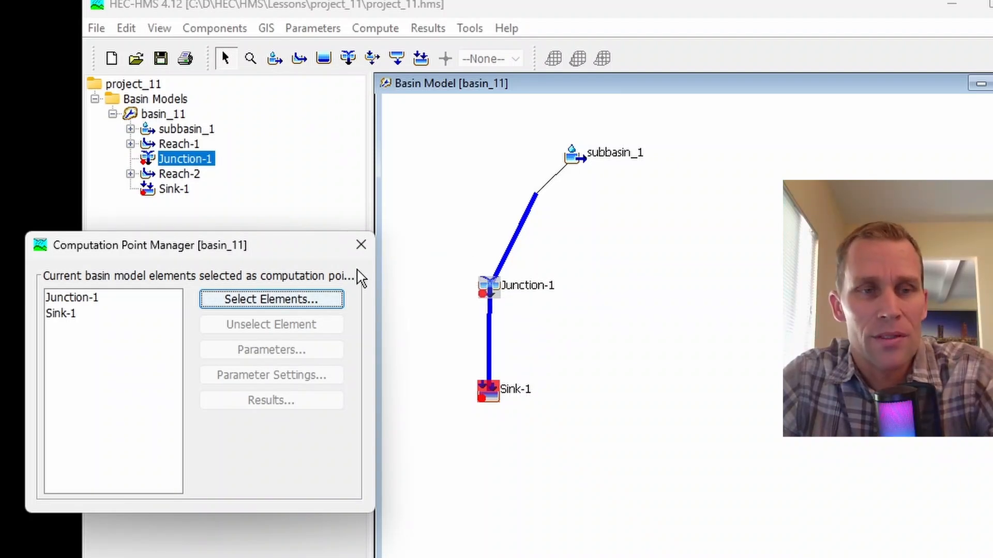
# Add subbasin_1's Initial and Constant - Initial Loss parameter to the Junction-1 computation point
pyautogui.click(96, 302)
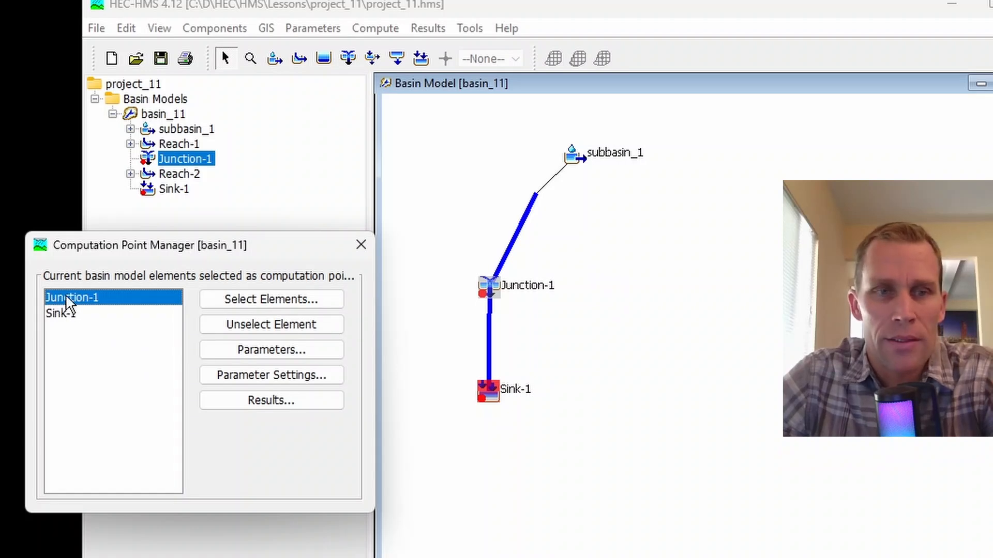
pyautogui.click(271, 350)
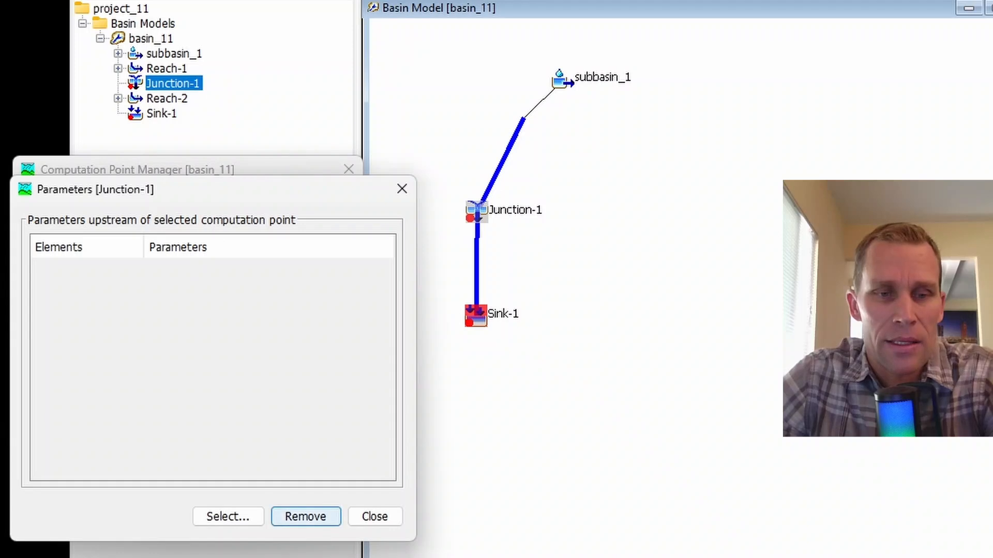
pyautogui.click(231, 520)
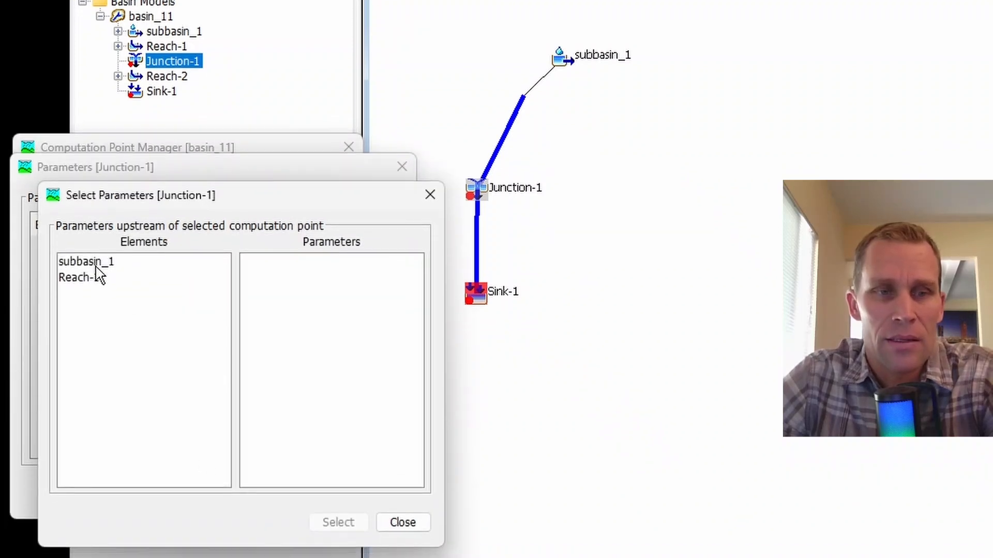
pyautogui.click(93, 286)
pyautogui.click(95, 279)
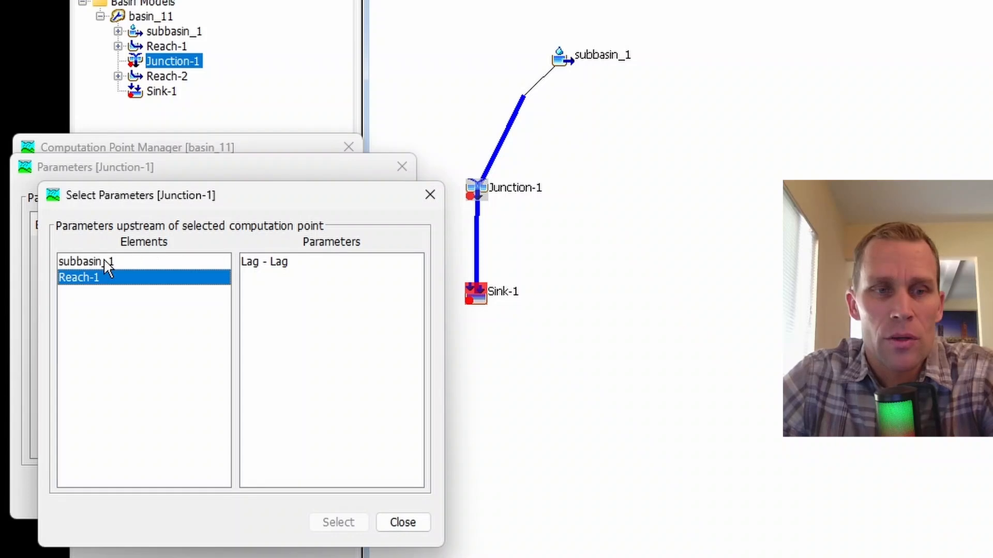
pyautogui.click(95, 260)
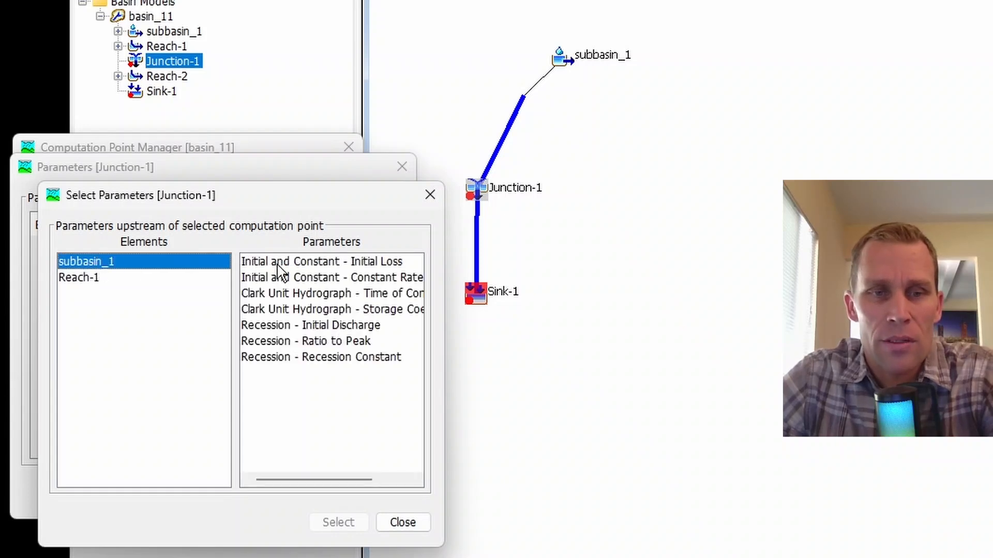
pyautogui.click(277, 263)
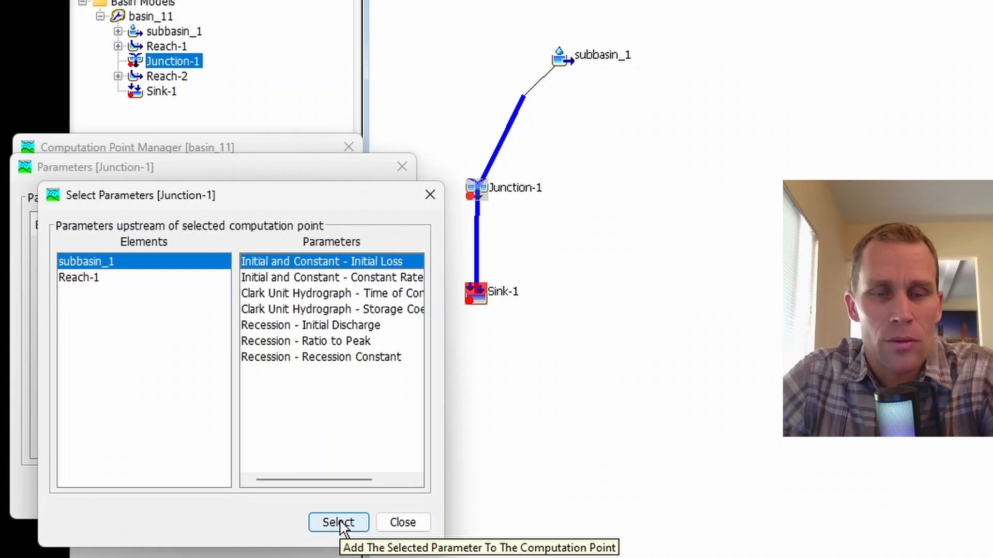
pyautogui.click(339, 523)
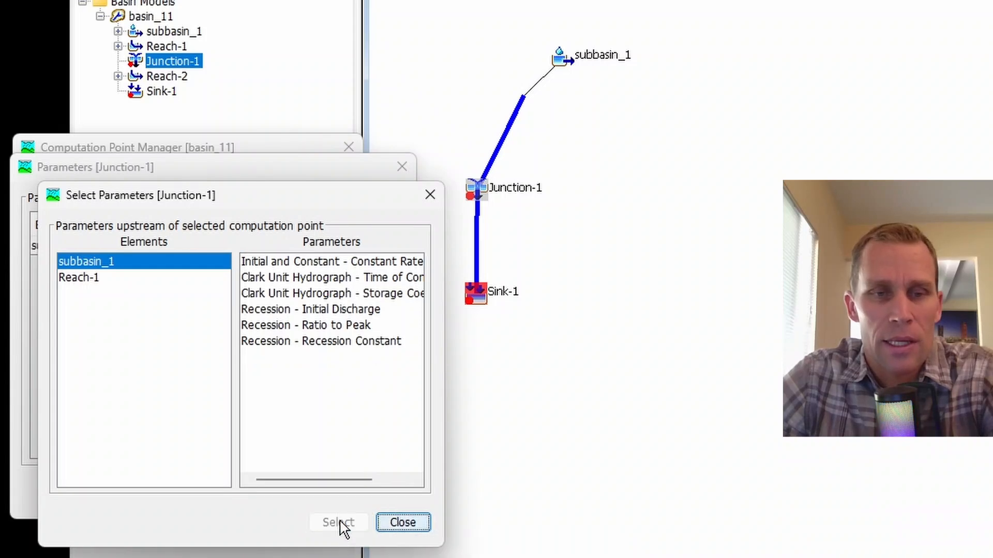
# Add subbasin_1's Clark Unit Hydrograph Time of Concentration and Storage Coefficient parameters to Junction-1
pyautogui.keyDown('ctrl'); pyautogui.click(287, 294); pyautogui.keyUp('ctrl')
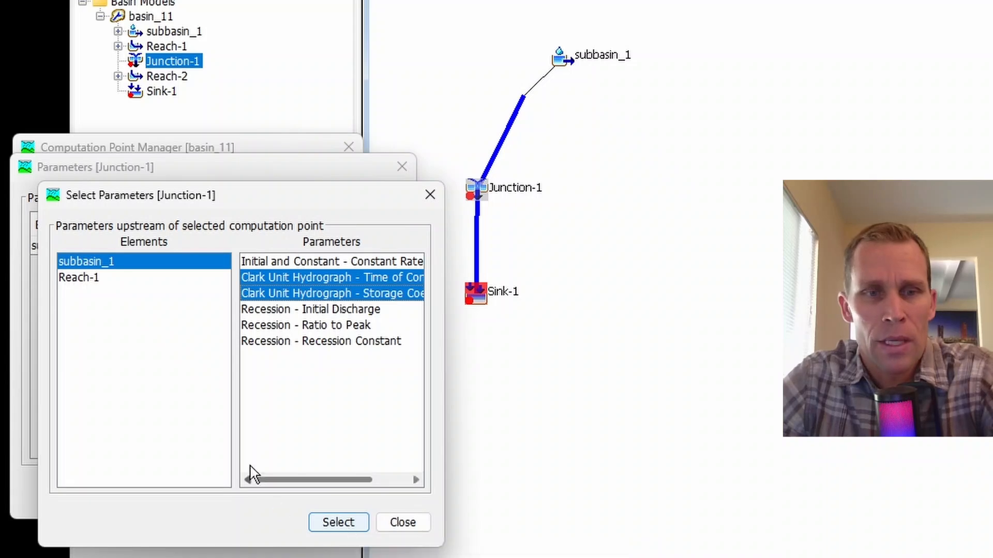
pyautogui.click(344, 524)
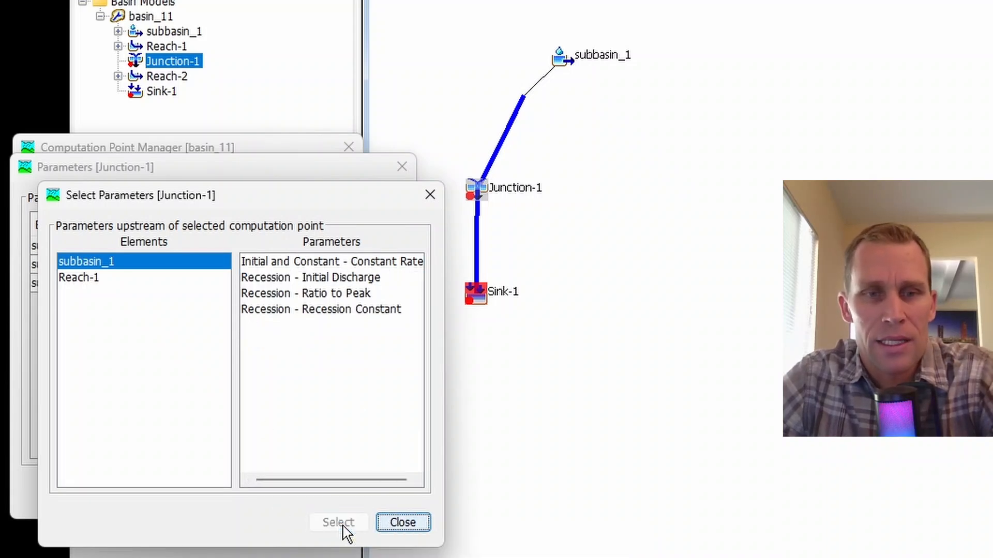
pyautogui.click(403, 523)
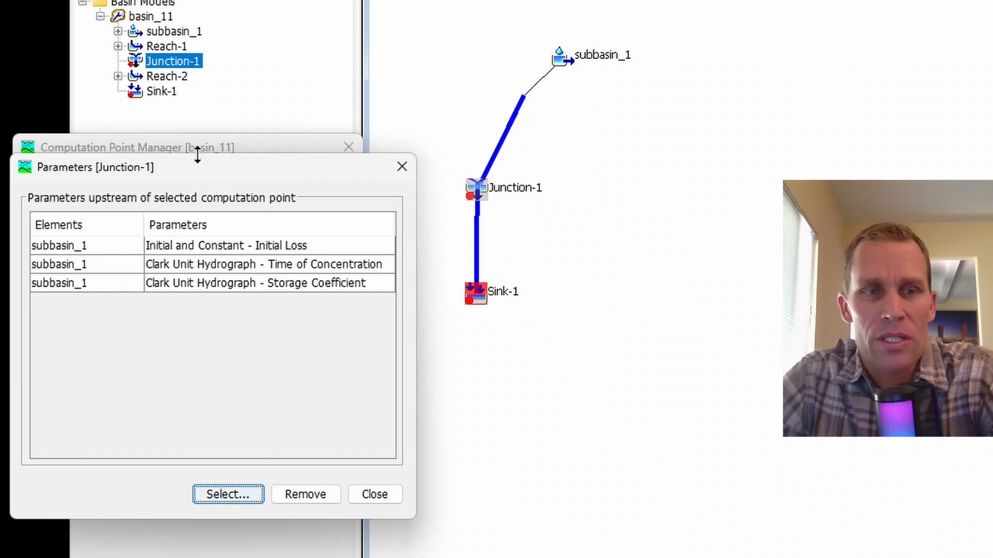
pyautogui.moveTo(192, 176); pyautogui.dragTo(183, 174)
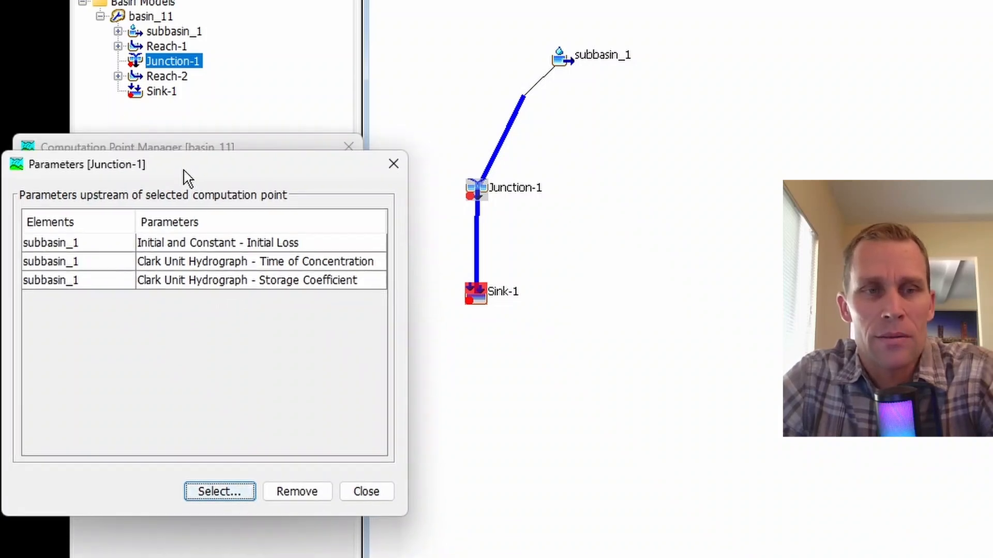
# Remove the Clark Unit Hydrograph - Storage Coefficient parameter from the Junction-1 computation point
pyautogui.click(178, 244)
pyautogui.click(186, 268)
pyautogui.click(186, 279)
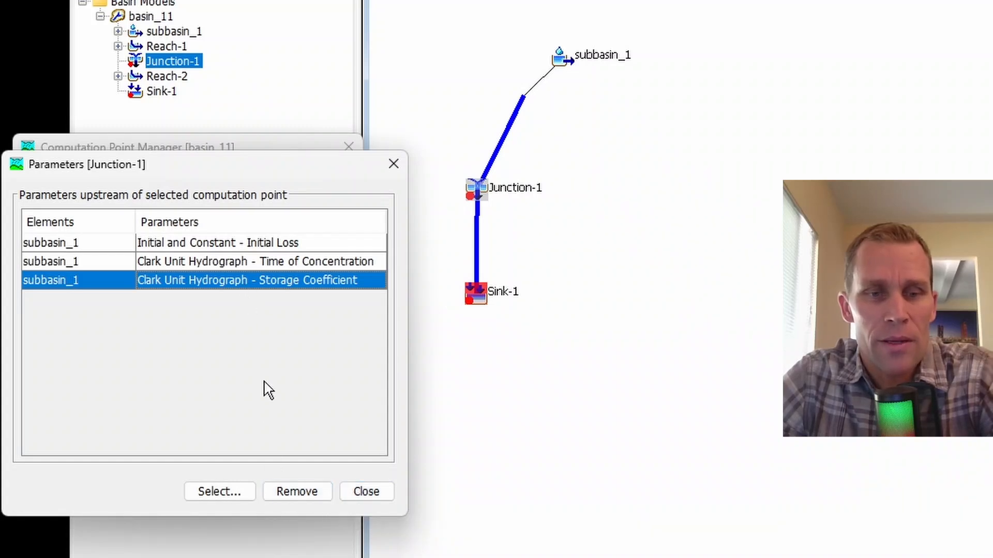
pyautogui.click(292, 497)
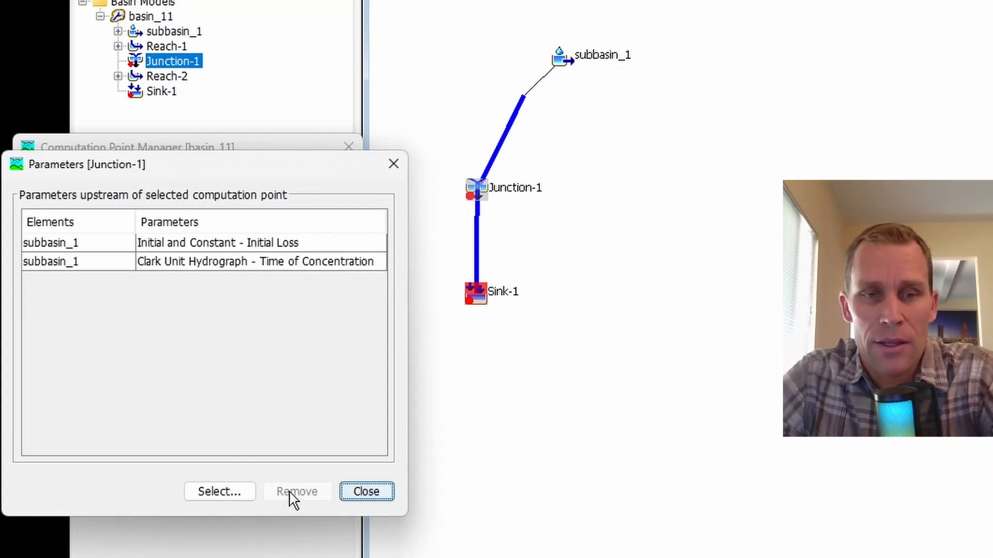
# Add subbasin_1's Recession - Initial Discharge parameter to Junction-1 and close its parameter windows
pyautogui.click(220, 492)
pyautogui.click(110, 259)
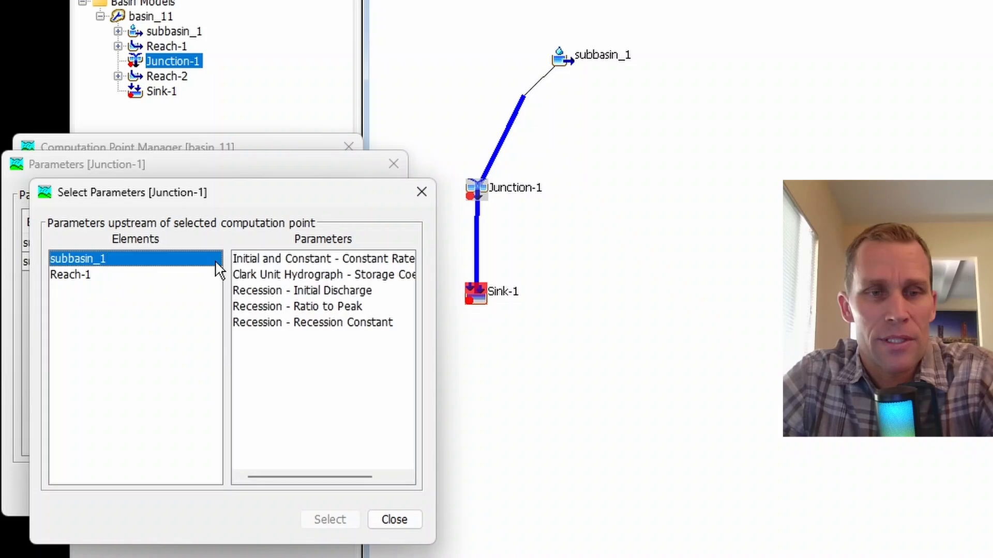
pyautogui.click(270, 290)
pyautogui.click(344, 520)
pyautogui.click(395, 519)
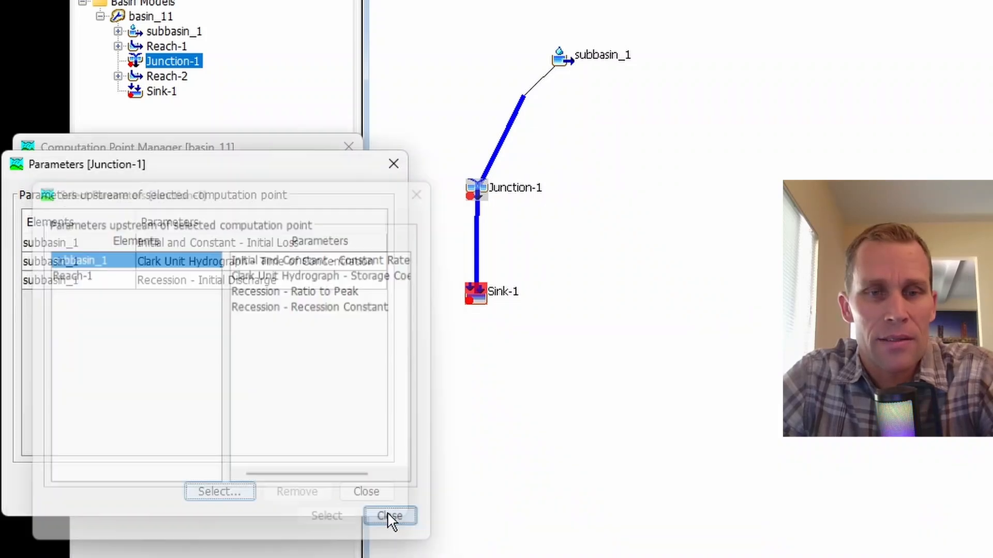
pyautogui.click(357, 490)
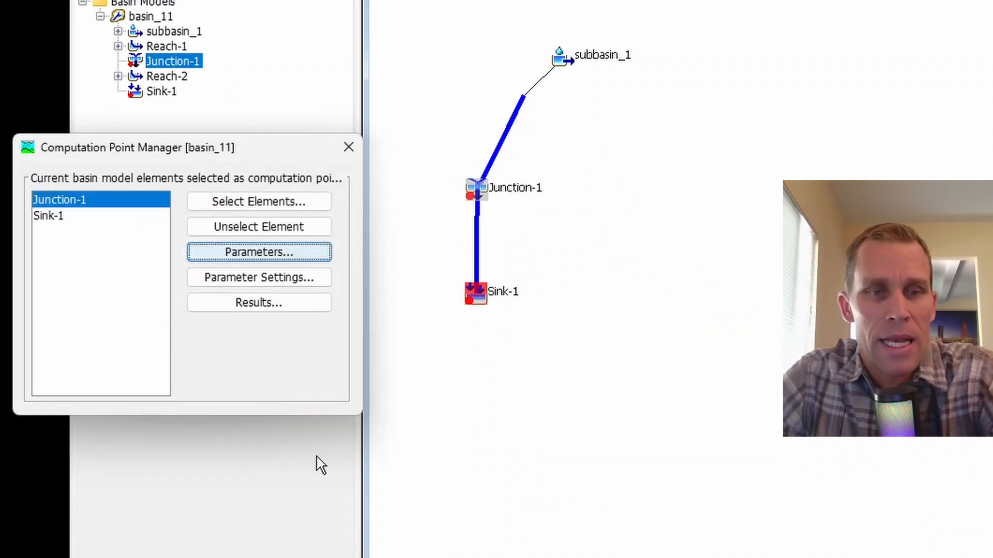
# Examine which upstream elements and parameters are available for the Sink-1 computation point, and close its parameter windows
pyautogui.click(49, 216)
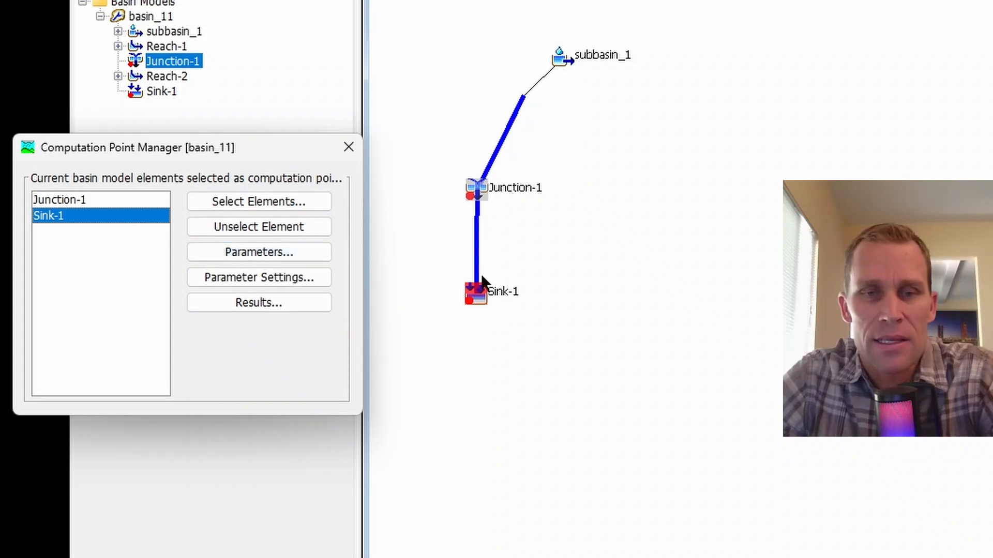
pyautogui.click(268, 253)
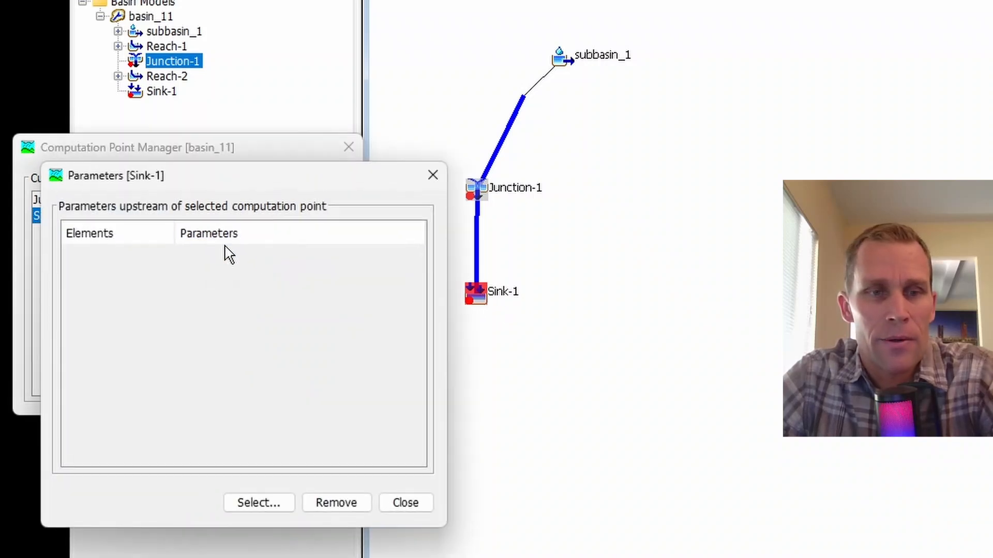
pyautogui.click(246, 496)
pyautogui.click(105, 274)
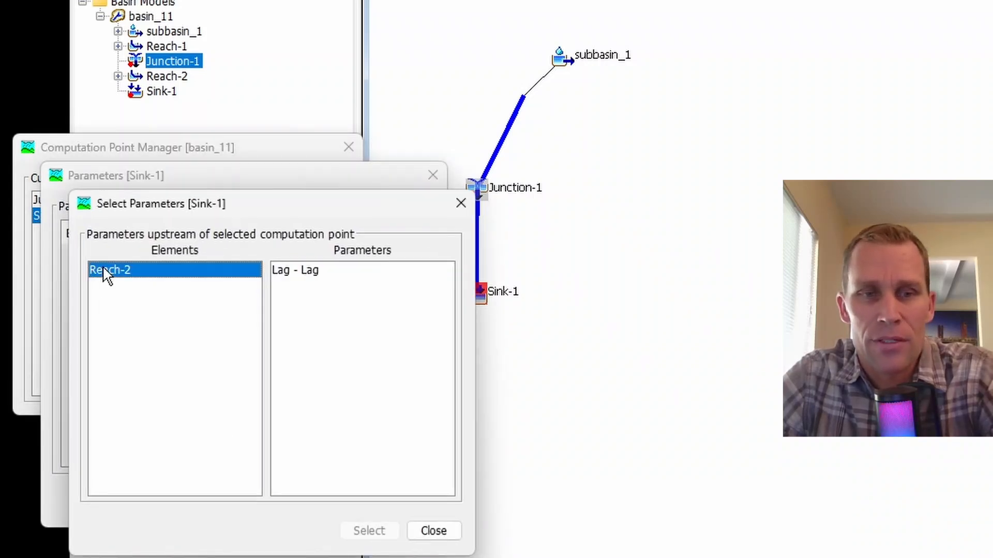
pyautogui.click(422, 531)
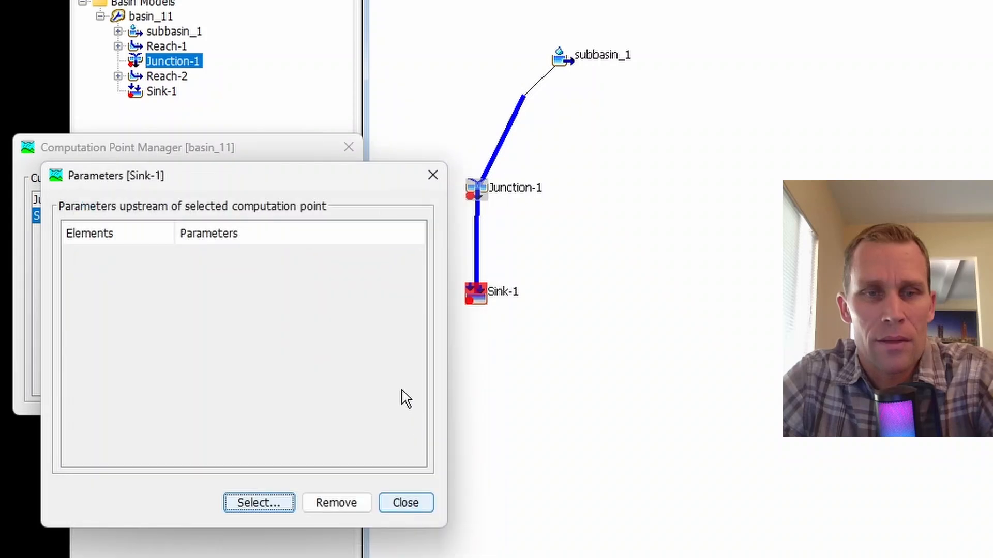
pyautogui.click(421, 176)
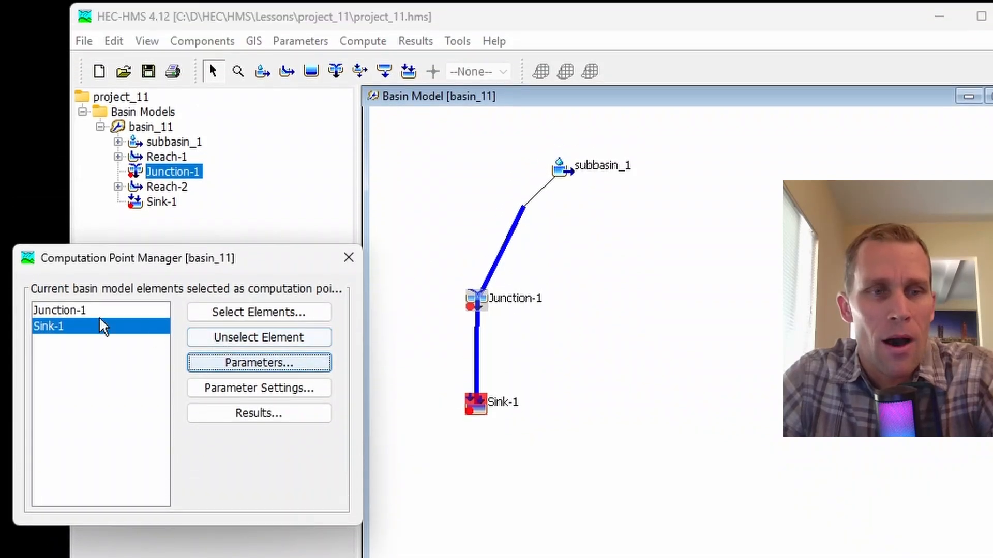
# Set the minimum of all three subbasin_1 parameters in Junction-1's parameter settings to 1, apply the change and close the settings
pyautogui.click(71, 202)
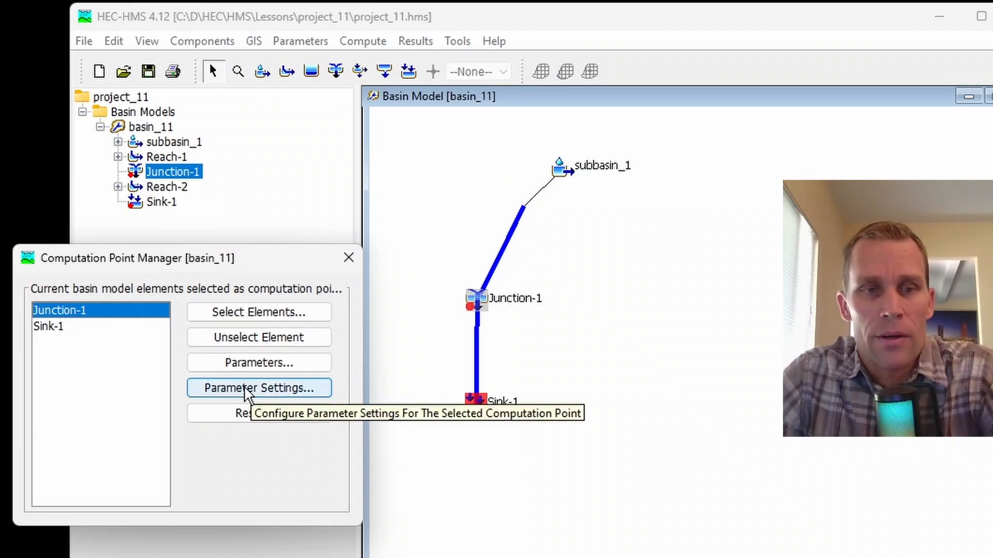
pyautogui.click(253, 395)
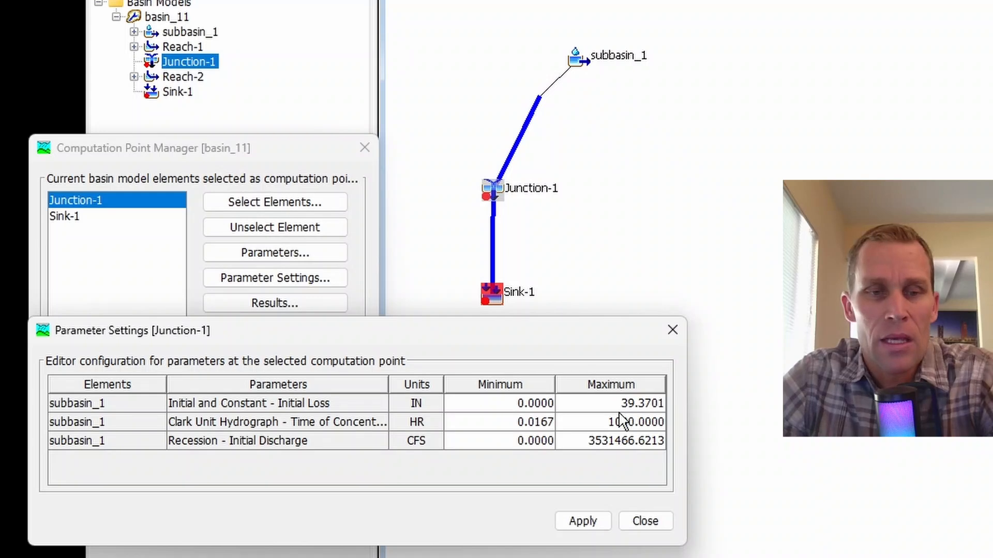
pyautogui.click(497, 404)
pyautogui.write('1')
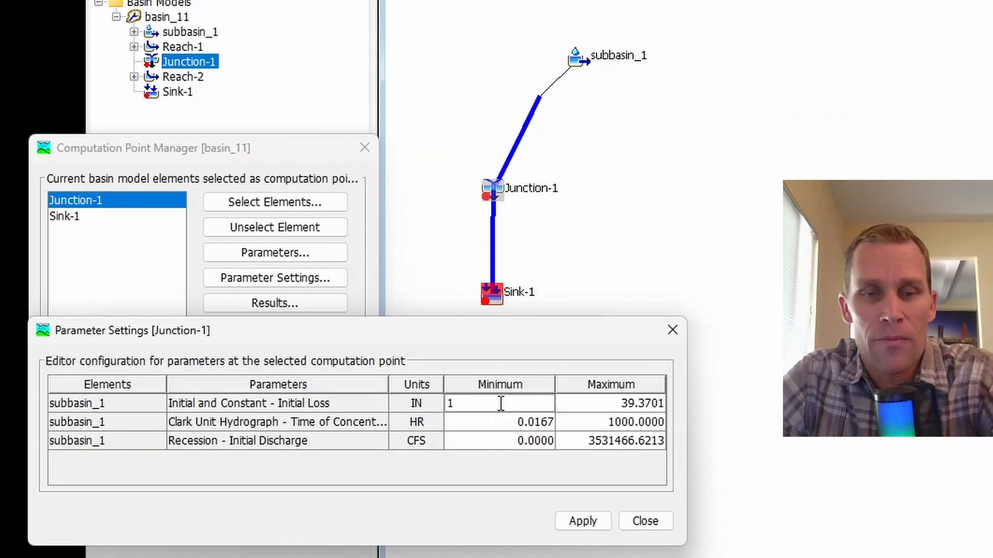
pyautogui.click(515, 420)
pyautogui.write('1')
pyautogui.click(513, 438)
pyautogui.write('1')
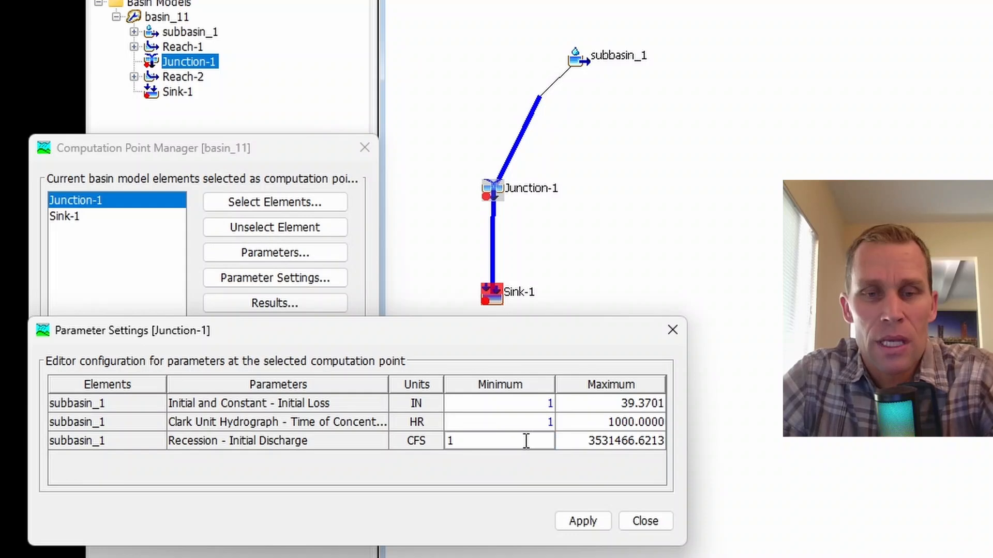
pyautogui.click(573, 440)
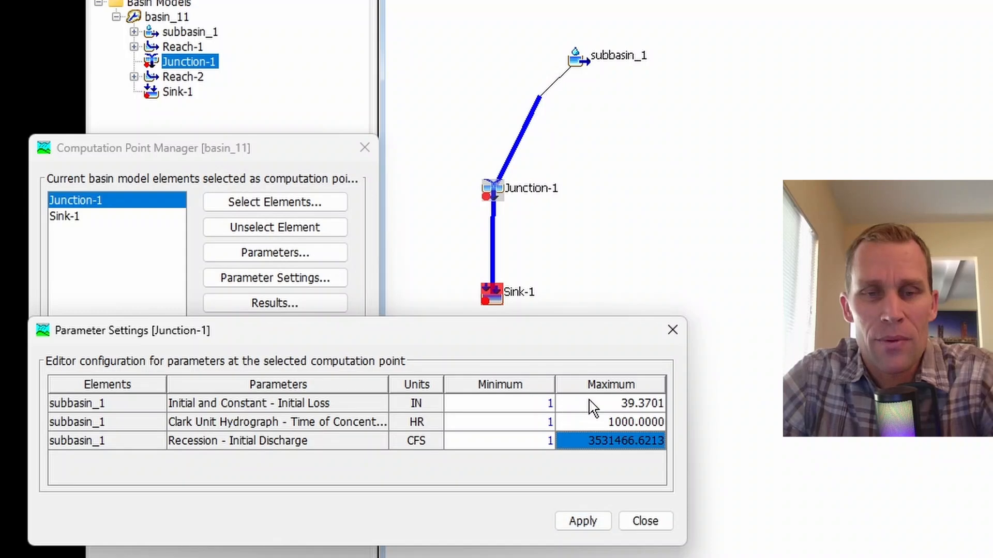
pyautogui.click(574, 517)
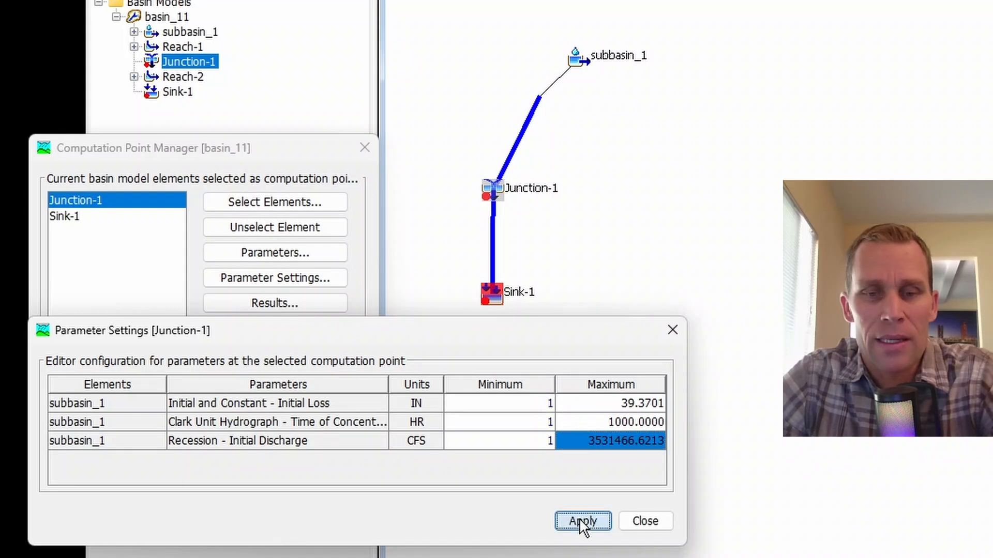
pyautogui.click(644, 521)
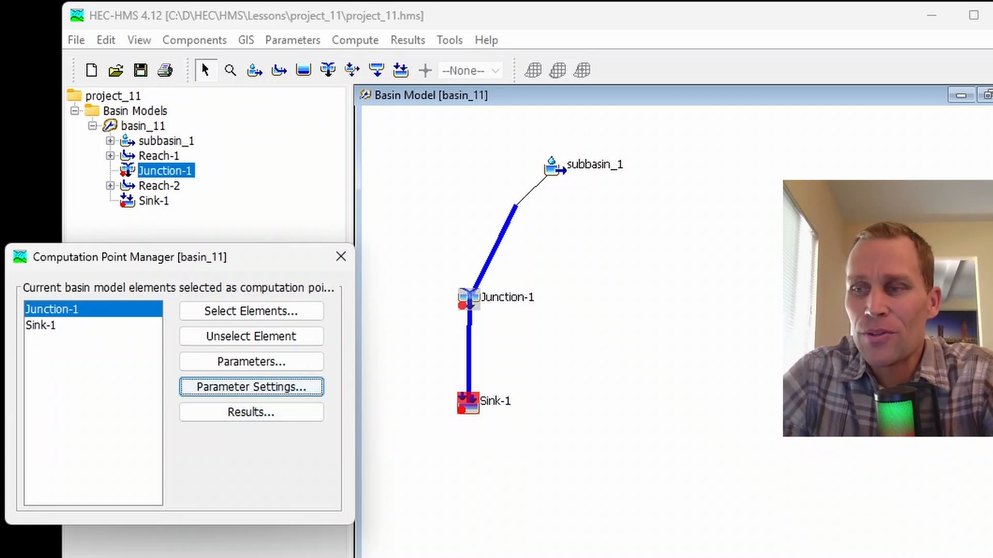
# Open the results configuration for the Junction-1 computation point and choose Graph 1 as the result
pyautogui.click(53, 309)
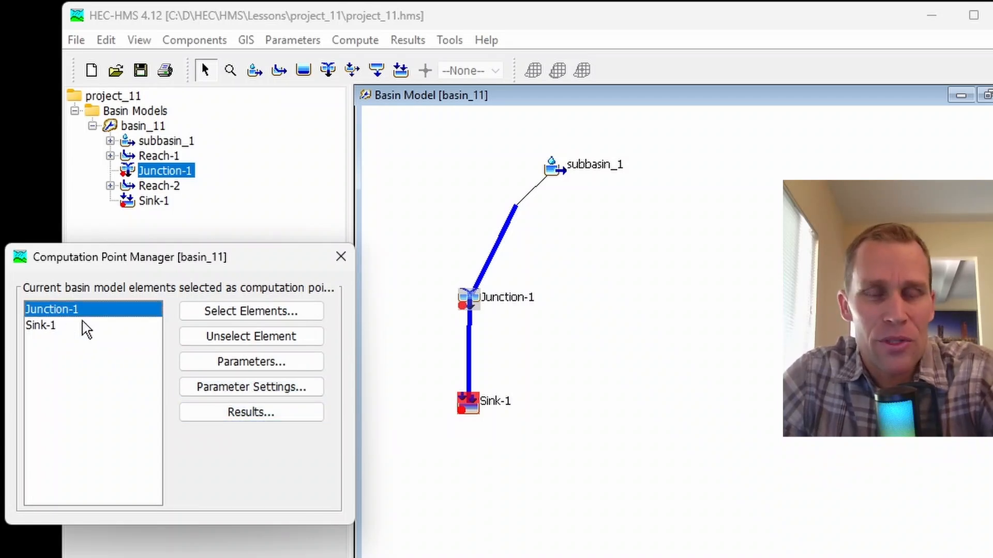
pyautogui.click(249, 414)
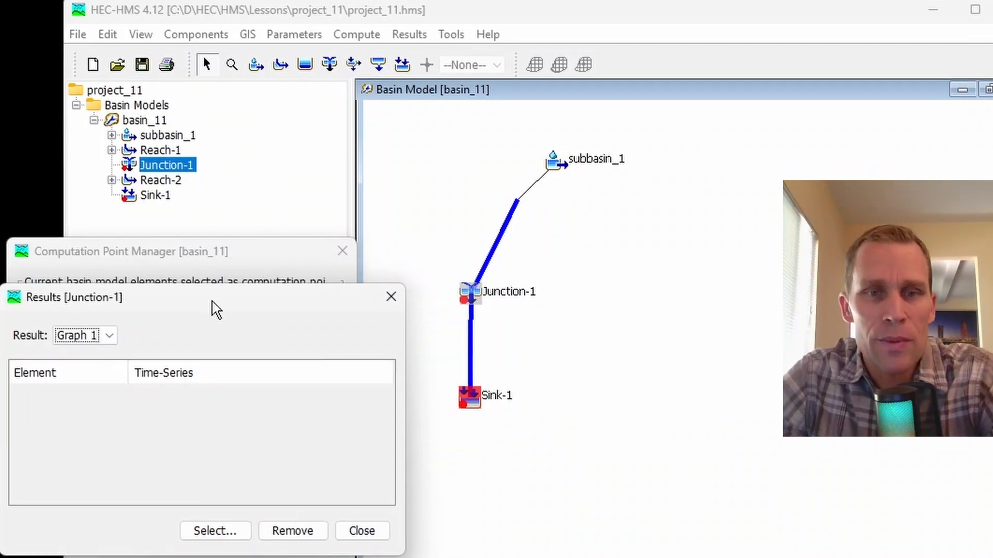
pyautogui.moveTo(211, 307); pyautogui.dragTo(223, 310)
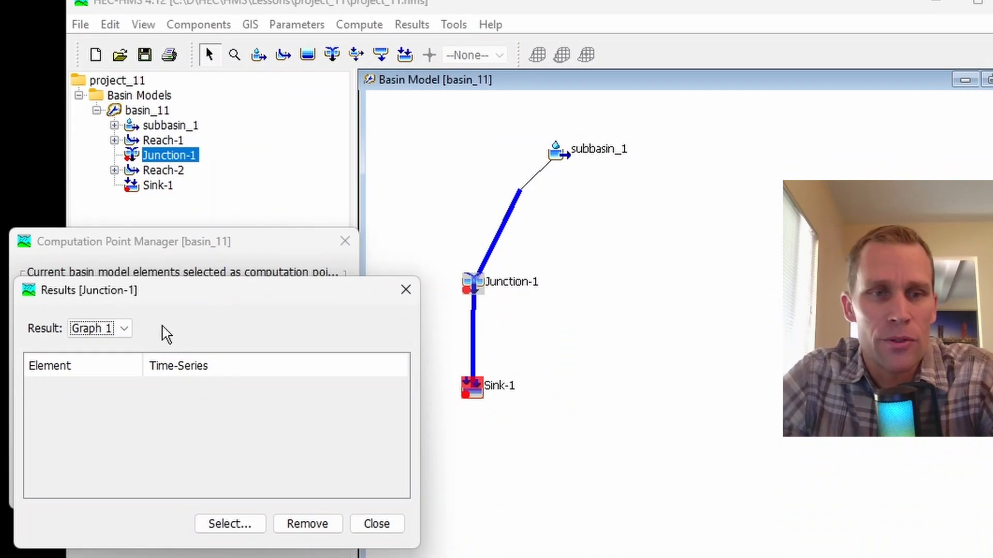
pyautogui.click(125, 330)
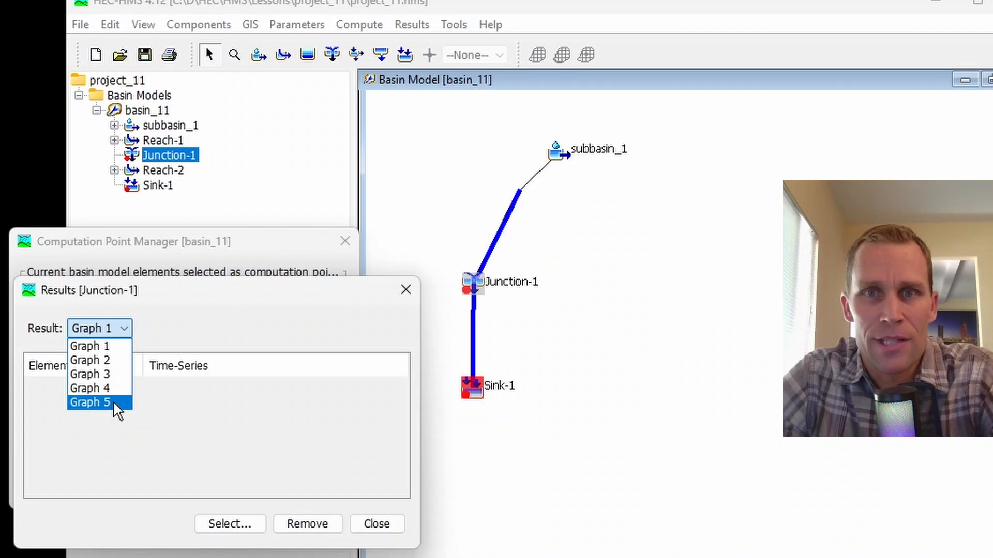
pyautogui.click(106, 349)
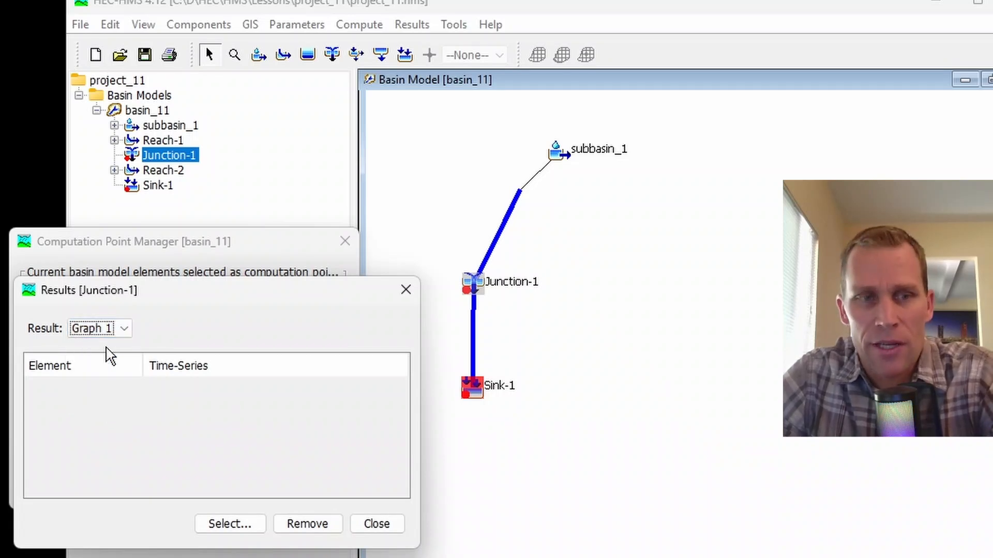
# Check the time-series available for Junction-1's upstream elements and add subbasin_1's Outflow to Graph 1
pyautogui.click(230, 524)
pyautogui.moveTo(239, 326); pyautogui.dragTo(199, 314)
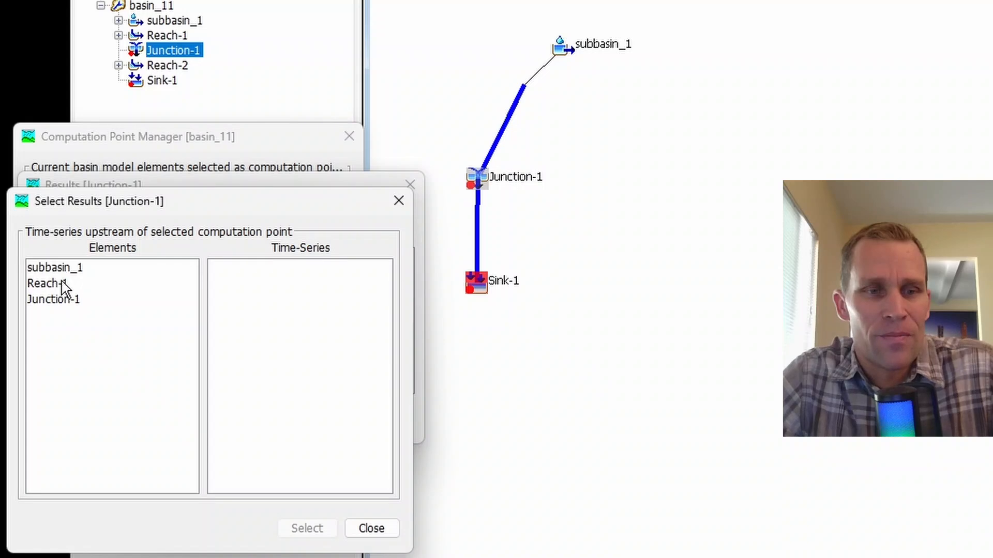
pyautogui.click(61, 300)
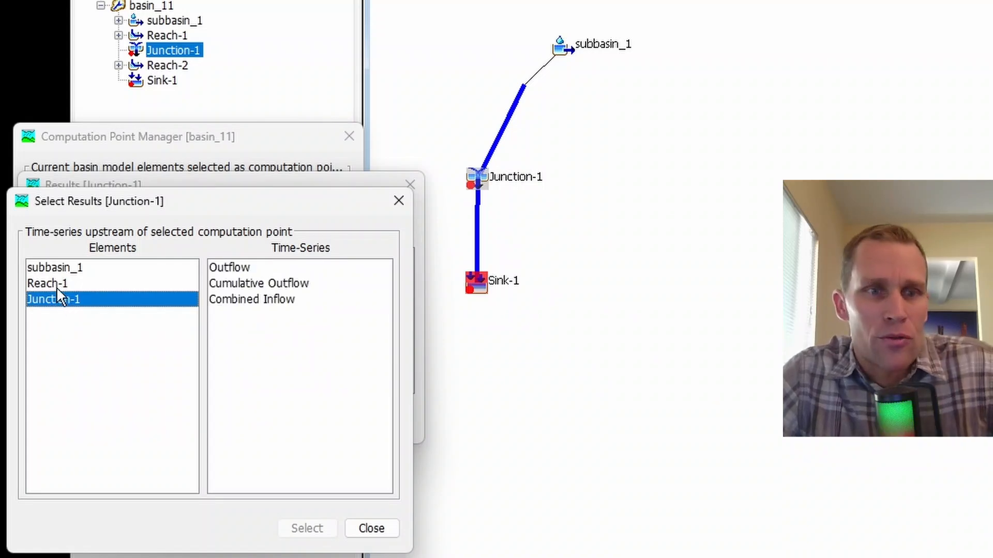
pyautogui.click(57, 288)
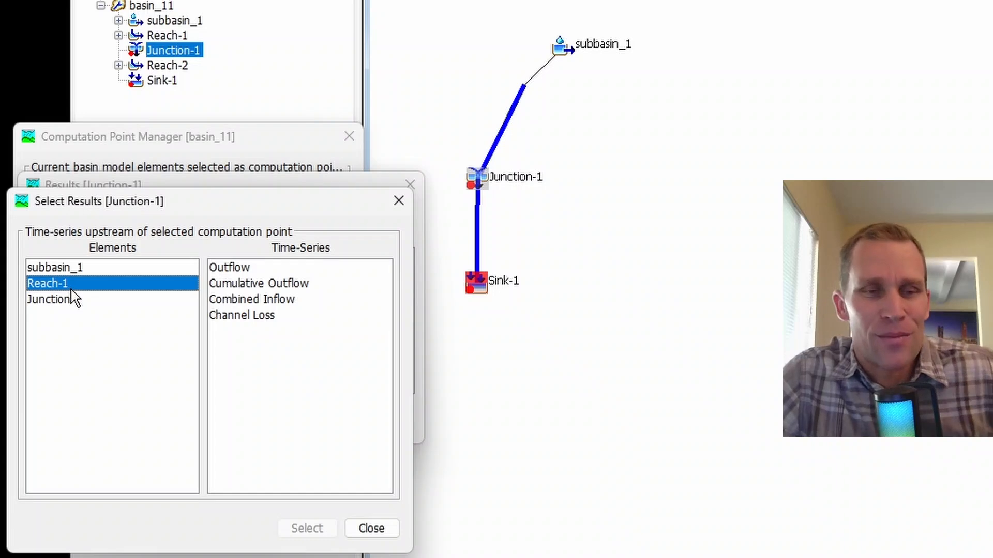
pyautogui.click(69, 272)
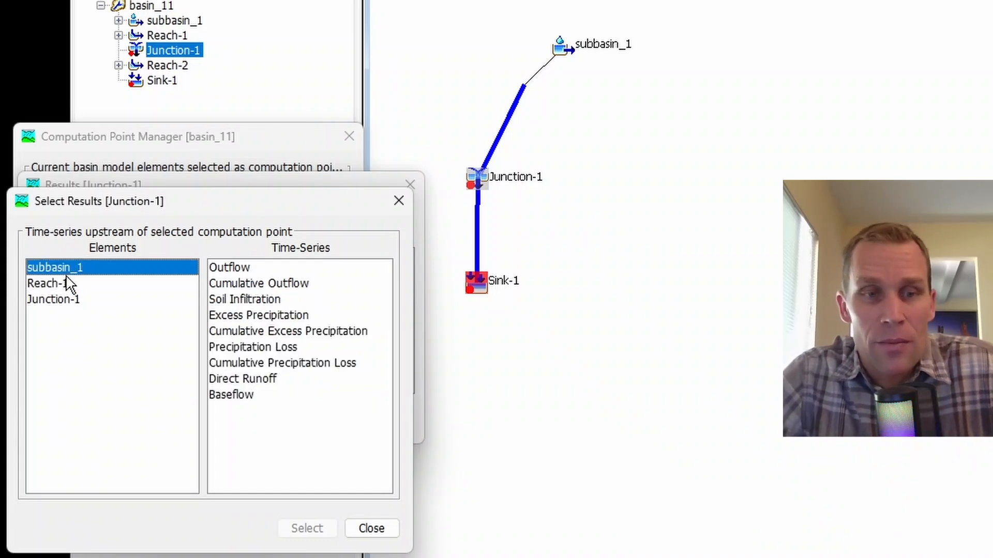
pyautogui.click(239, 269)
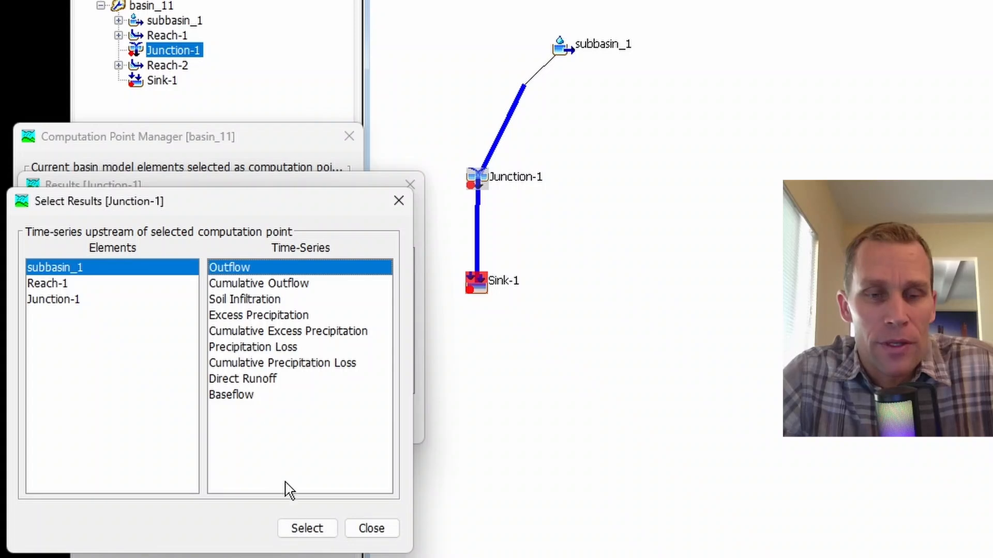
pyautogui.click(313, 528)
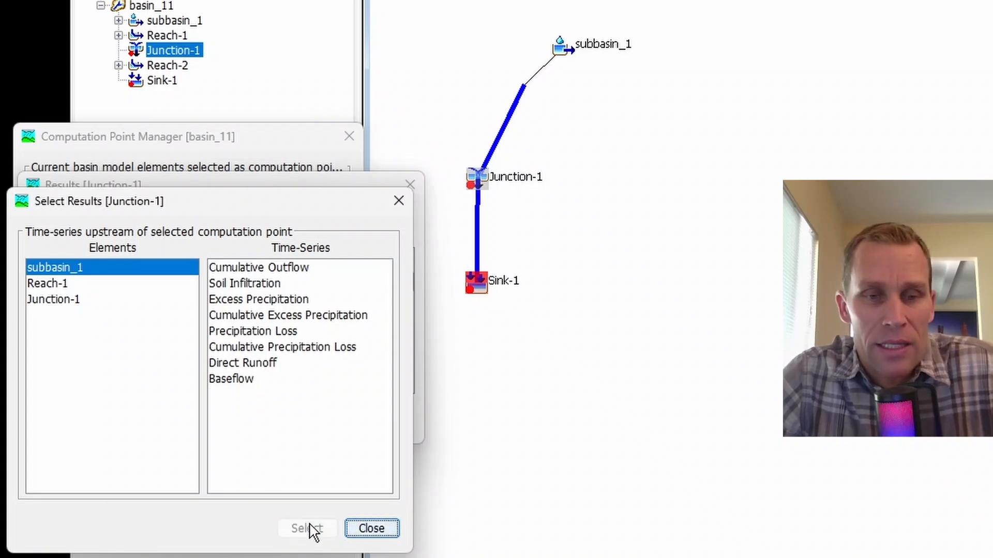
pyautogui.click(374, 533)
pyautogui.click(173, 282)
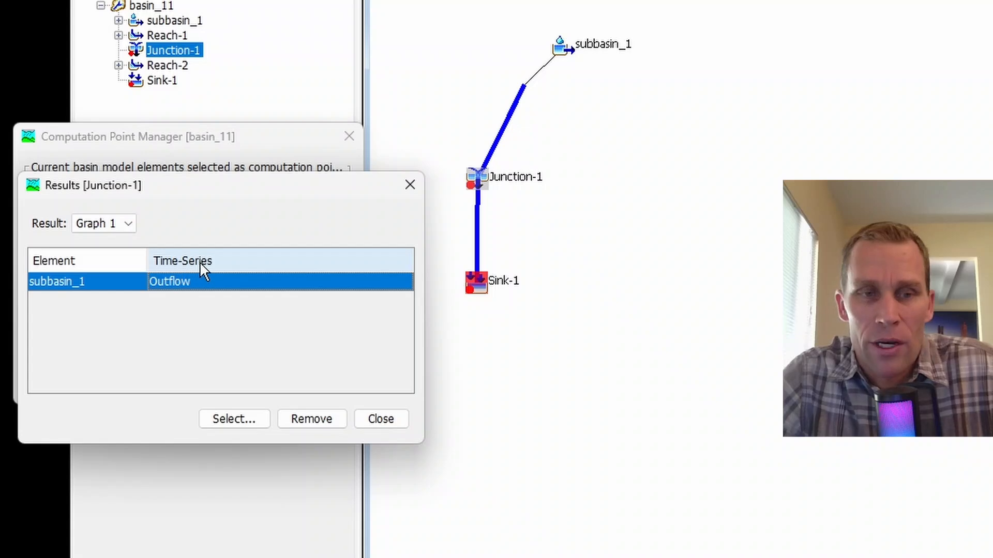
# Add Reach-1's Outflow time-series to Graph 2 of the Junction-1 results
pyautogui.click(127, 228)
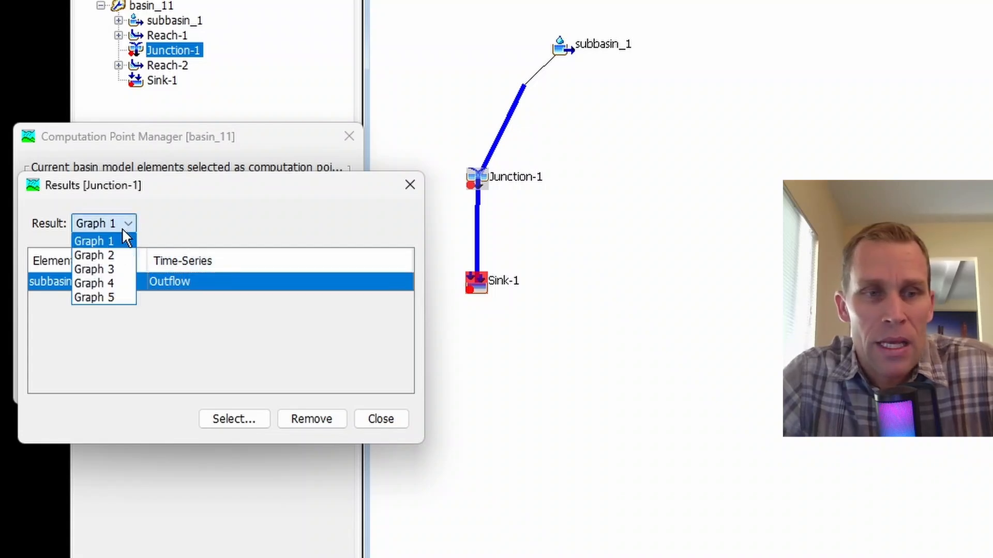
pyautogui.click(118, 255)
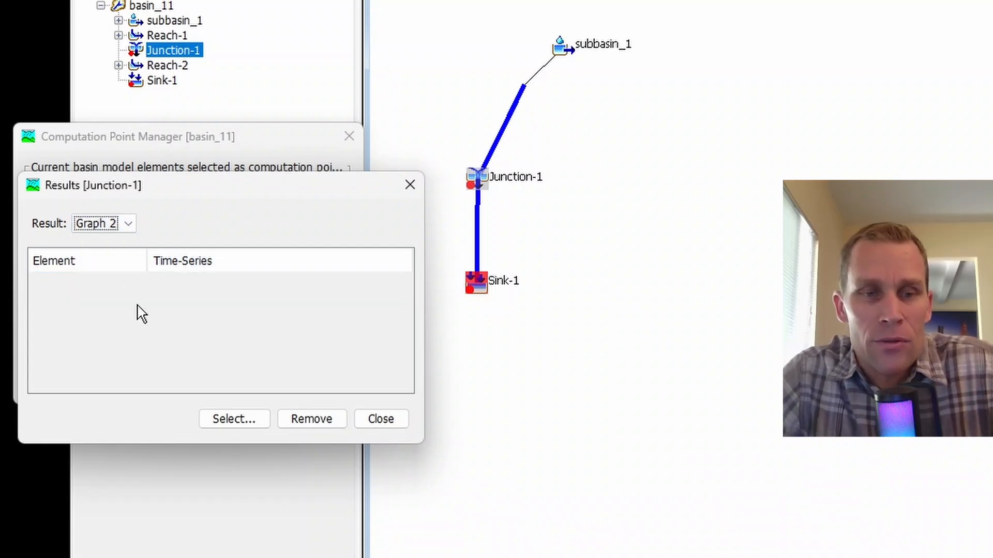
pyautogui.click(234, 418)
pyautogui.click(86, 295)
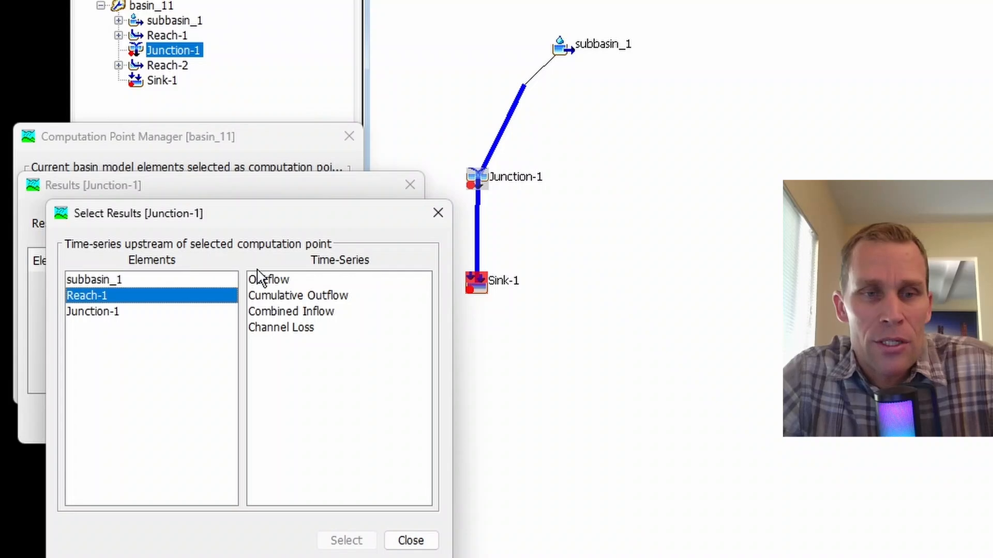
pyautogui.click(279, 280)
pyautogui.click(348, 541)
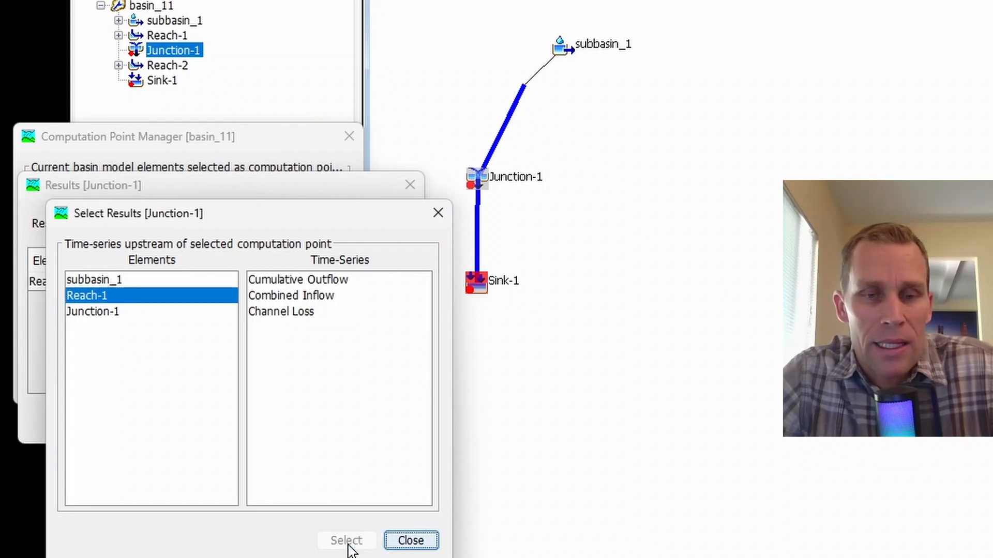
pyautogui.click(398, 542)
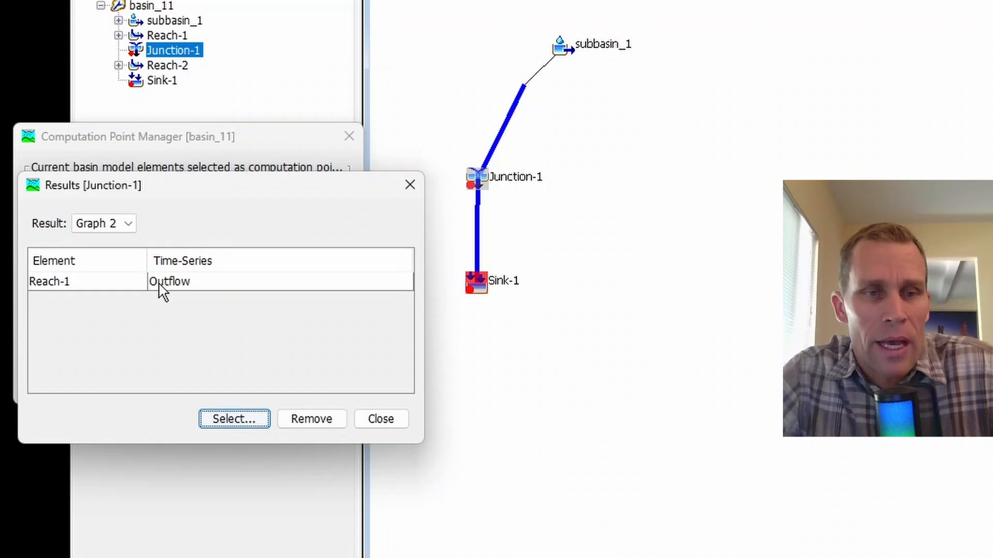
pyautogui.click(136, 287)
# Look through the other Junction-1 result graphs and remove Reach-1's Outflow time-series from Graph 2
pyautogui.click(129, 227)
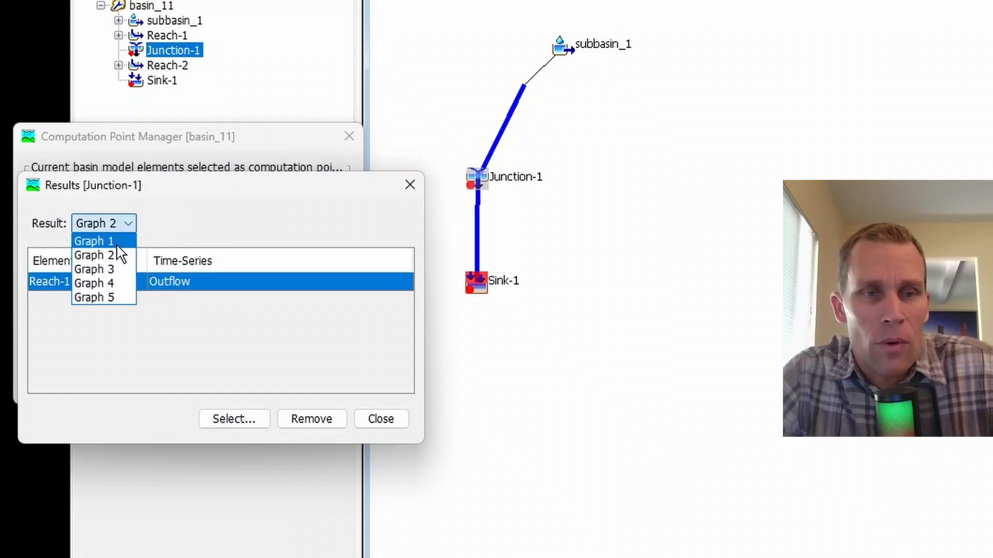
pyautogui.click(117, 247)
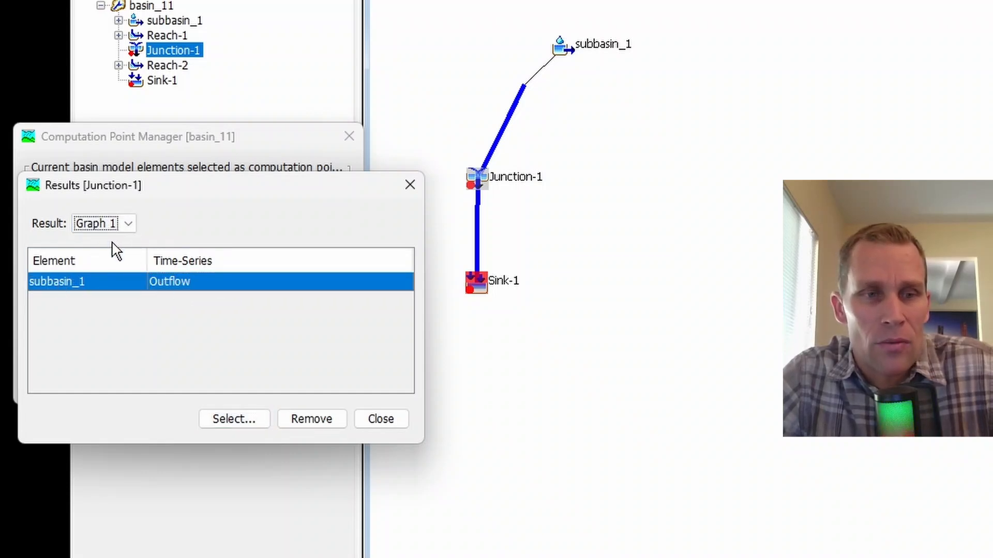
pyautogui.click(123, 224)
pyautogui.click(117, 271)
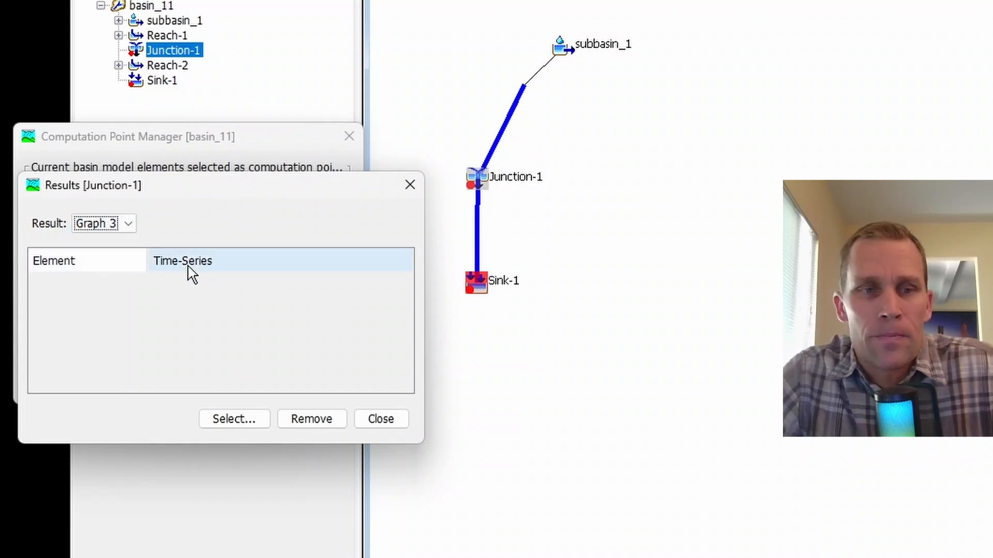
pyautogui.click(128, 227)
pyautogui.click(117, 254)
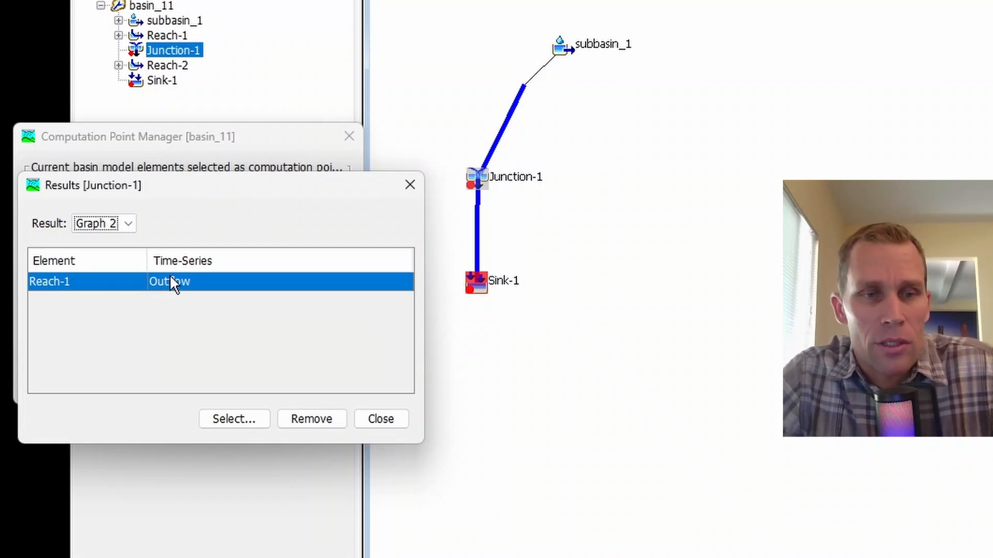
pyautogui.click(305, 419)
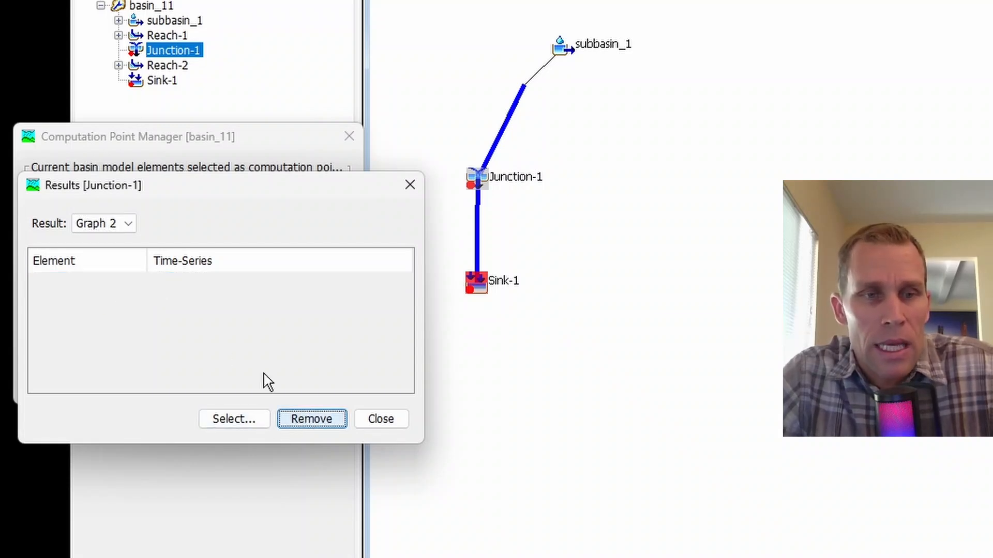
# Add Reach-1's Outflow time-series to Graph 1 of the Junction-1 results alongside subbasin_1's Outflow
pyautogui.click(130, 227)
pyautogui.click(120, 242)
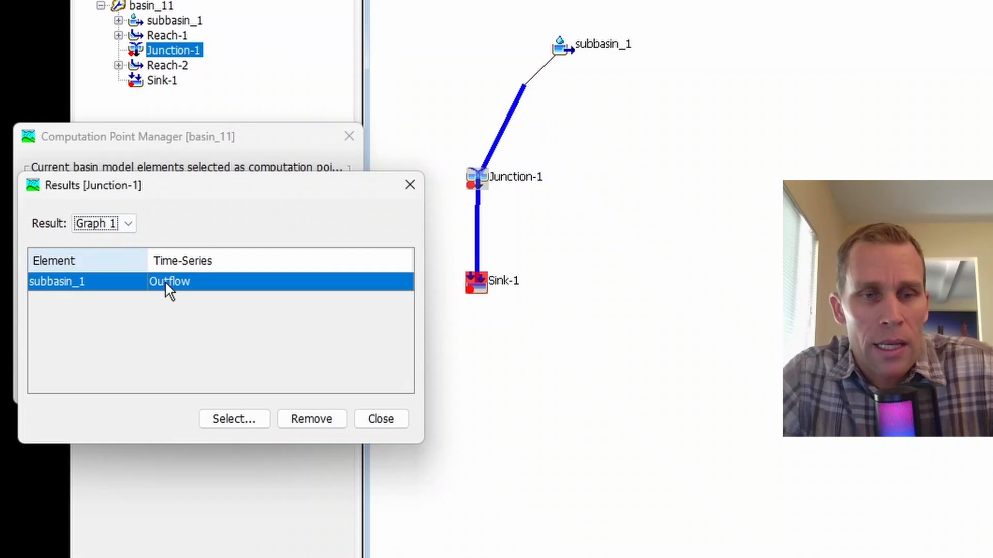
pyautogui.click(233, 422)
pyautogui.click(83, 296)
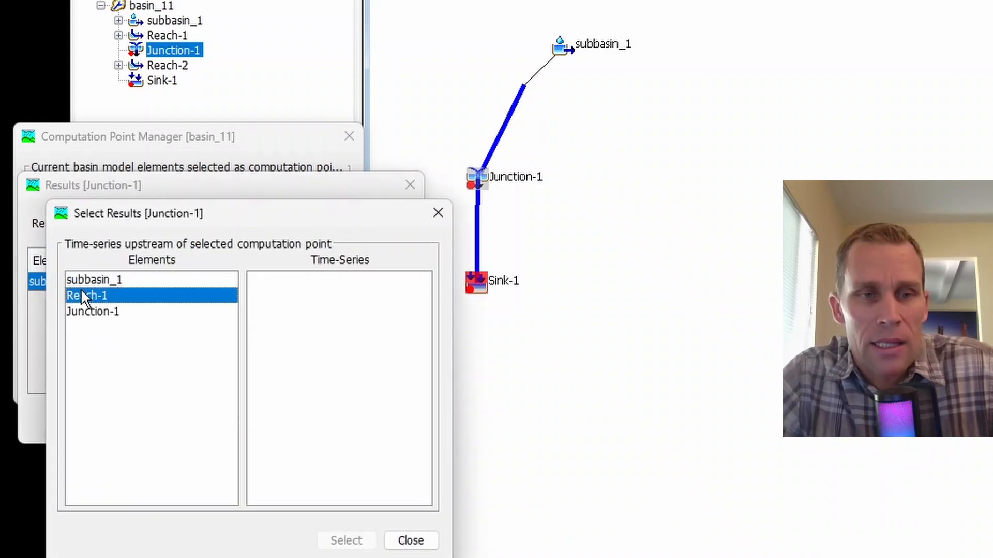
pyautogui.click(262, 280)
pyautogui.click(362, 540)
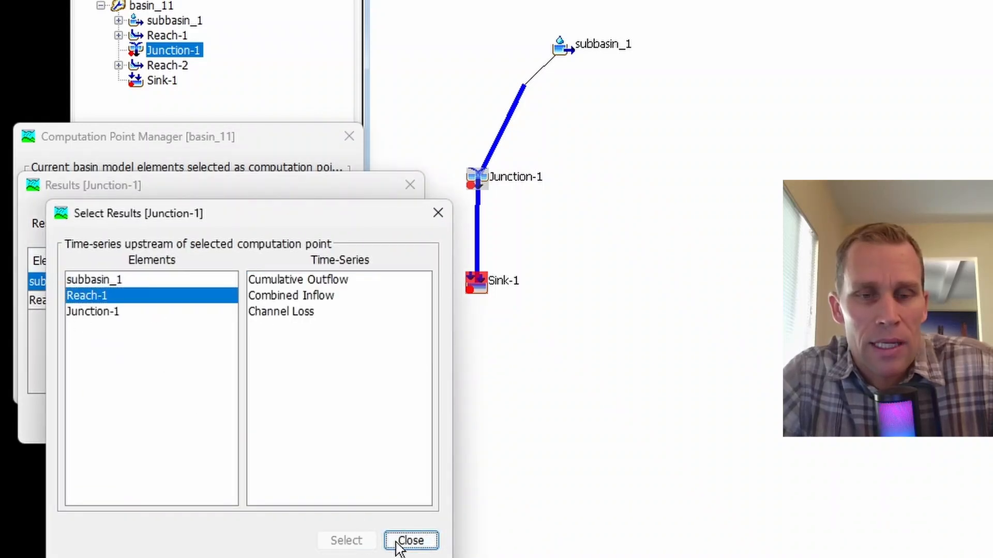
pyautogui.click(407, 541)
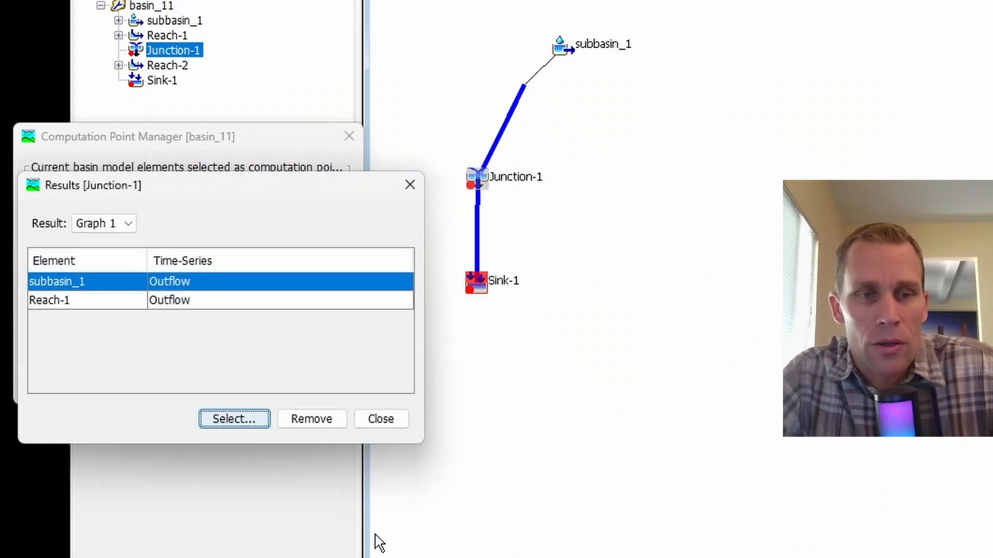
pyautogui.click(183, 300)
pyautogui.click(181, 282)
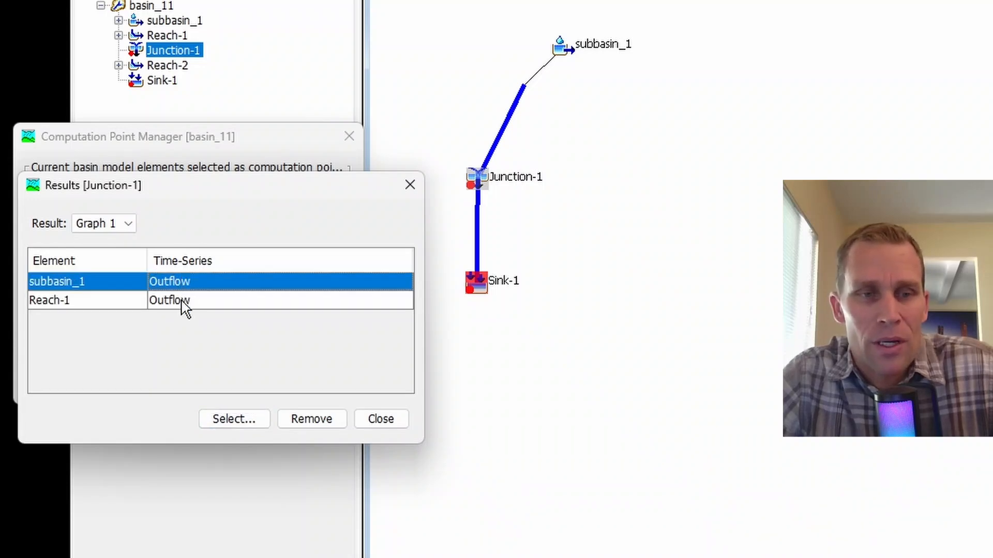
pyautogui.click(187, 300)
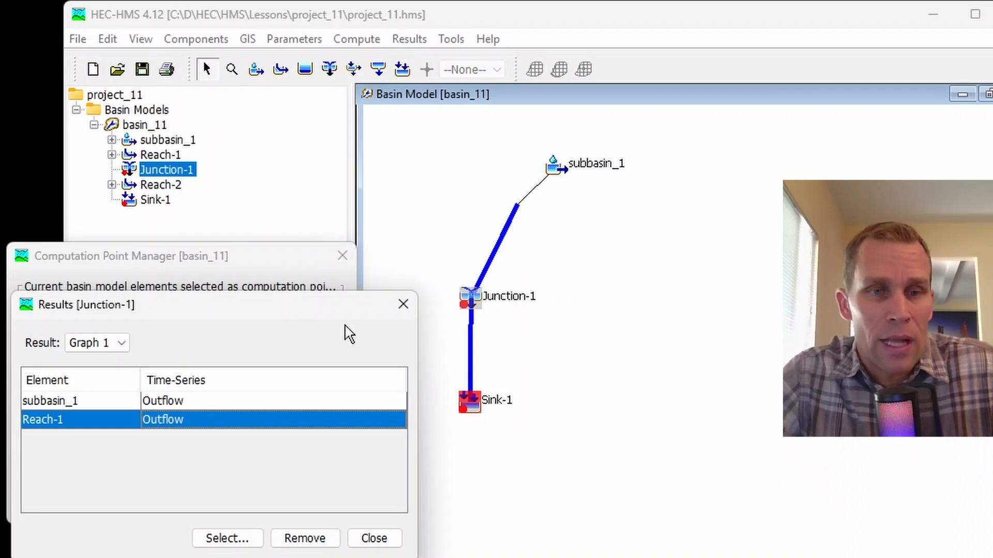
pyautogui.moveTo(333, 305); pyautogui.dragTo(315, 309)
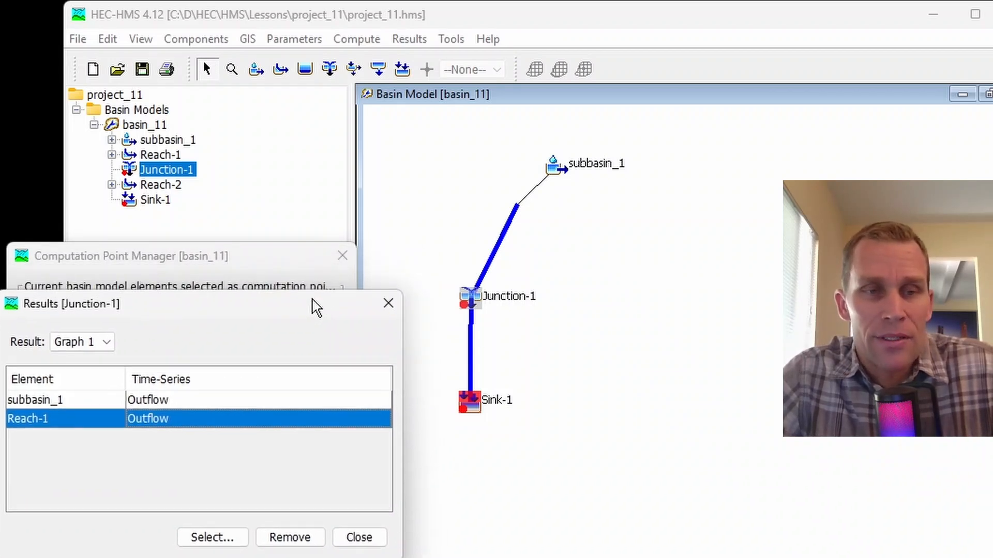
pyautogui.click(109, 349)
pyautogui.click(144, 339)
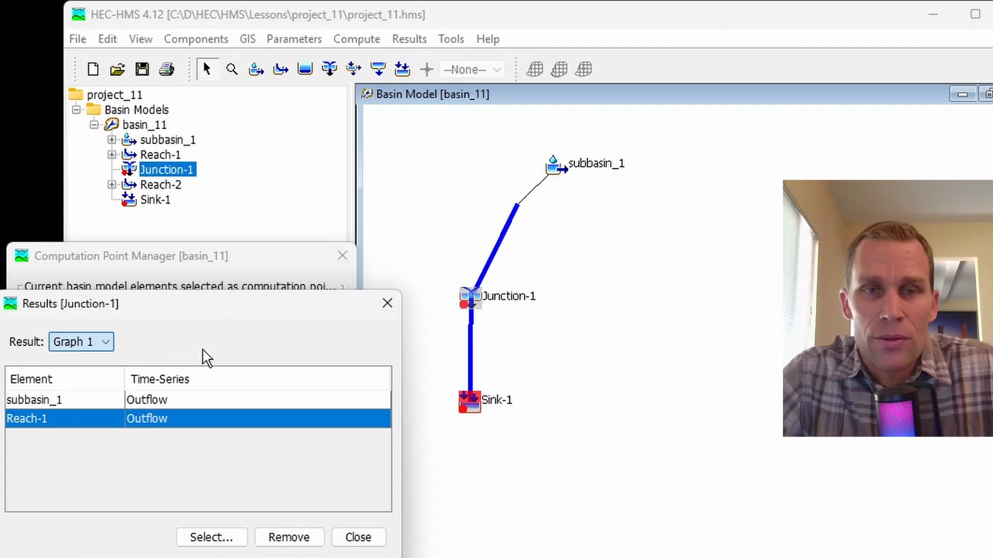